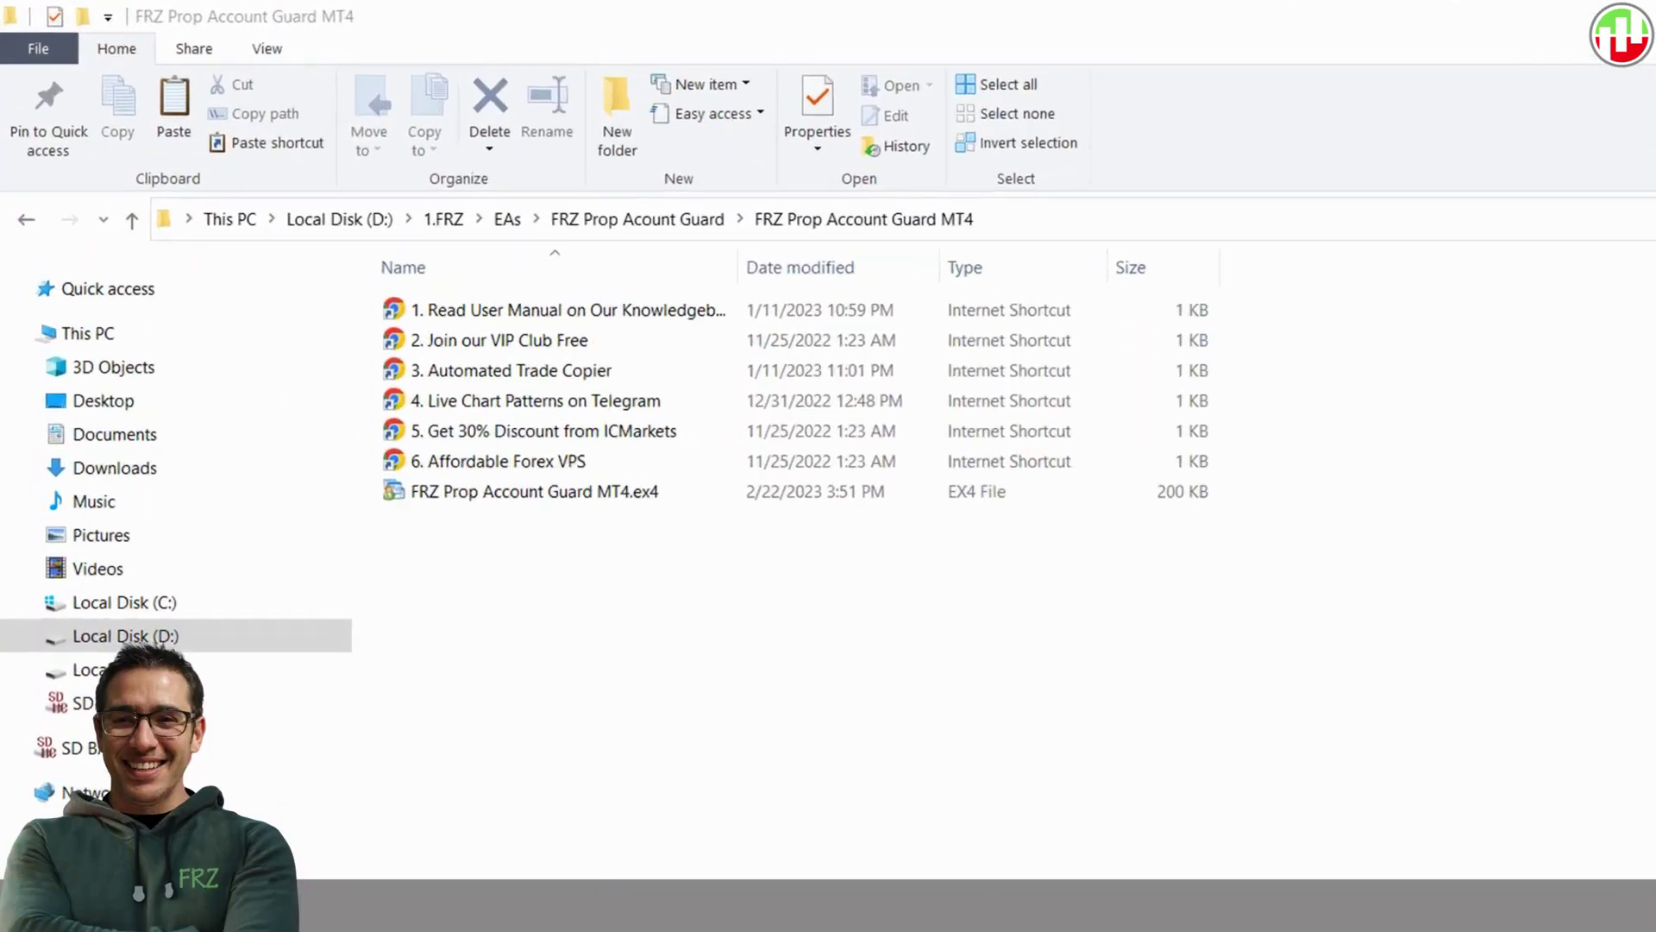
Copy the FRZ Prop Account Guard .ex4 file into the terminal's MQL4 > Experts data folder.
click(658, 579)
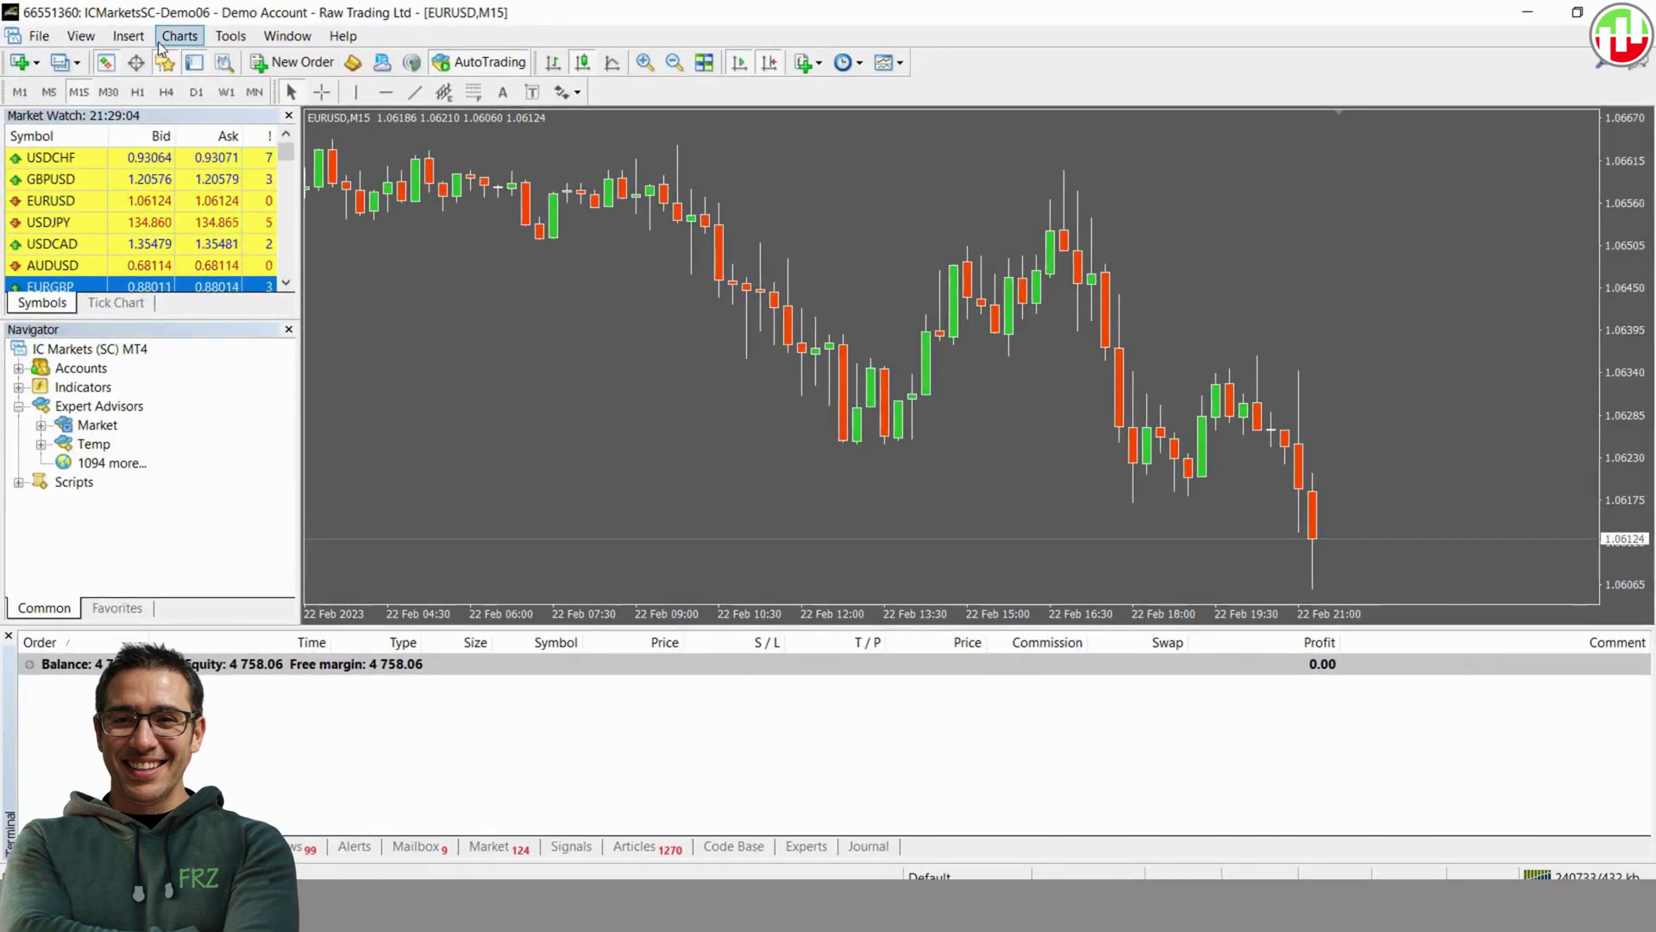
click(39, 38)
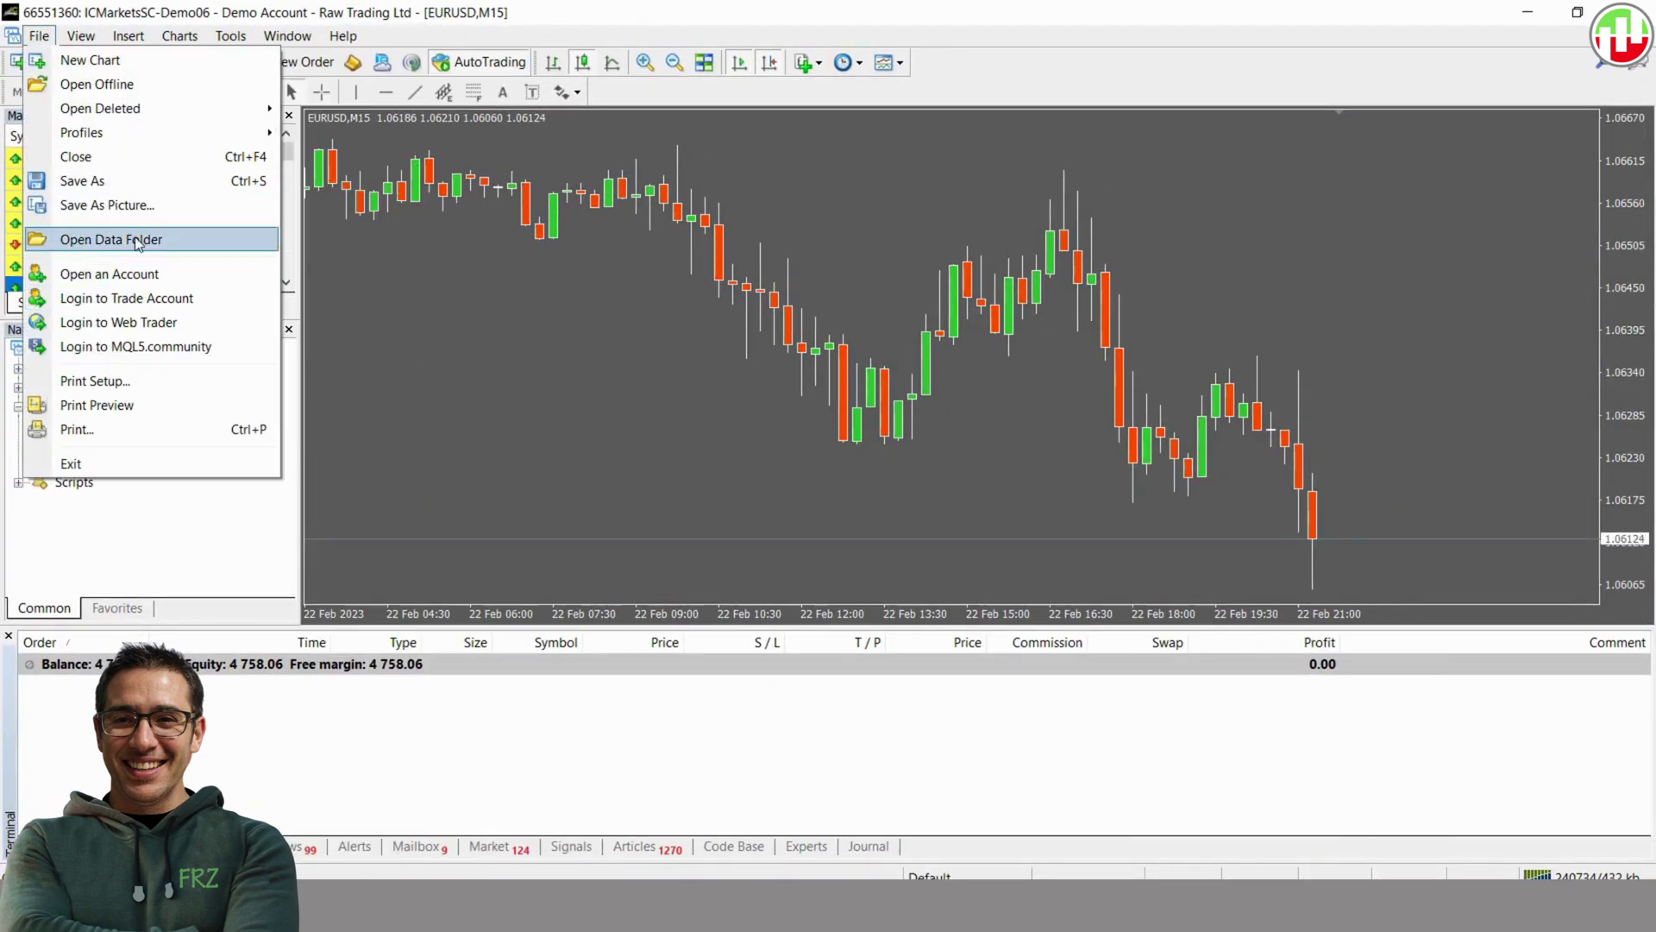
click(78, 239)
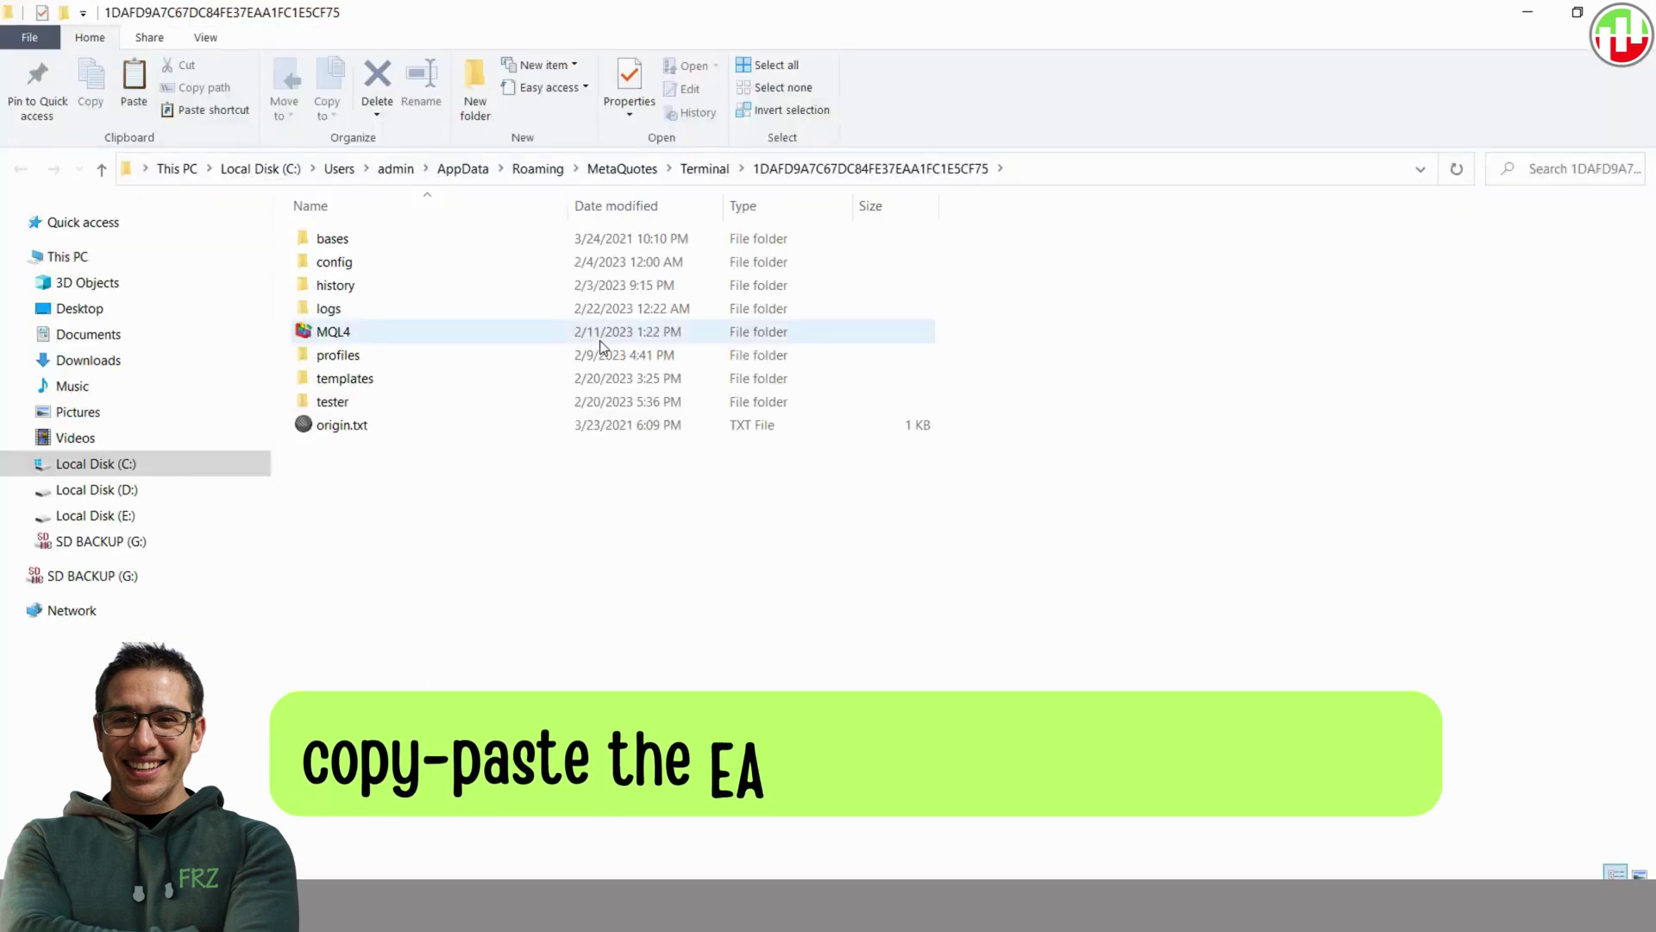
click(371, 331)
double_click(372, 331)
double_click(340, 239)
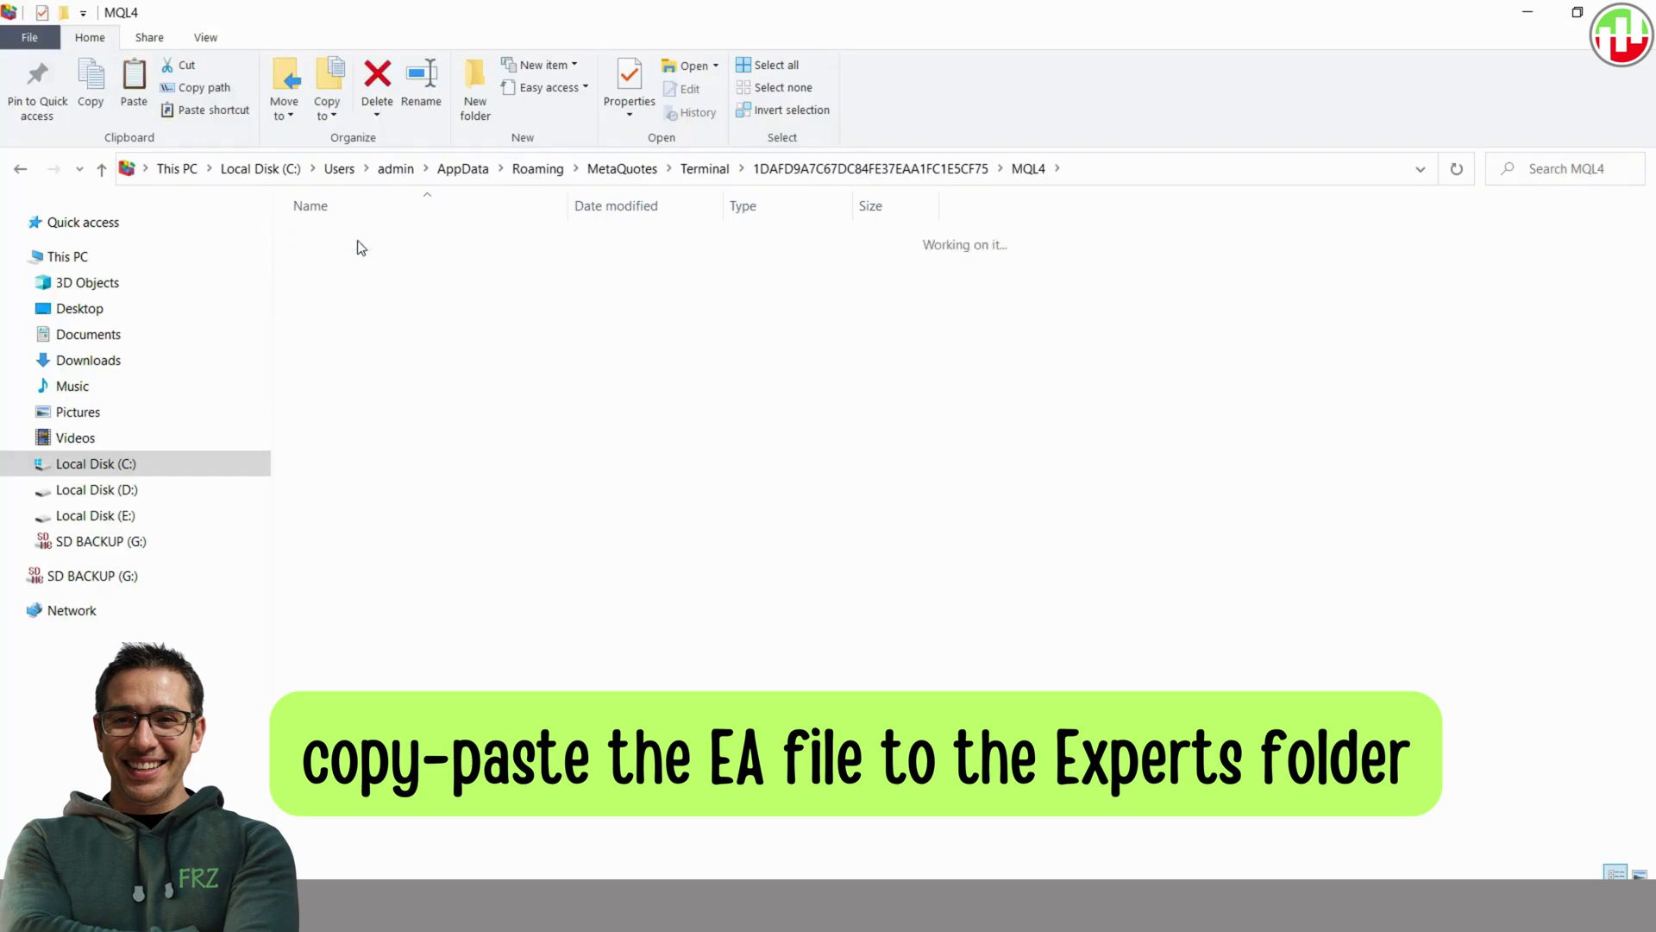
key(ctrl+v)
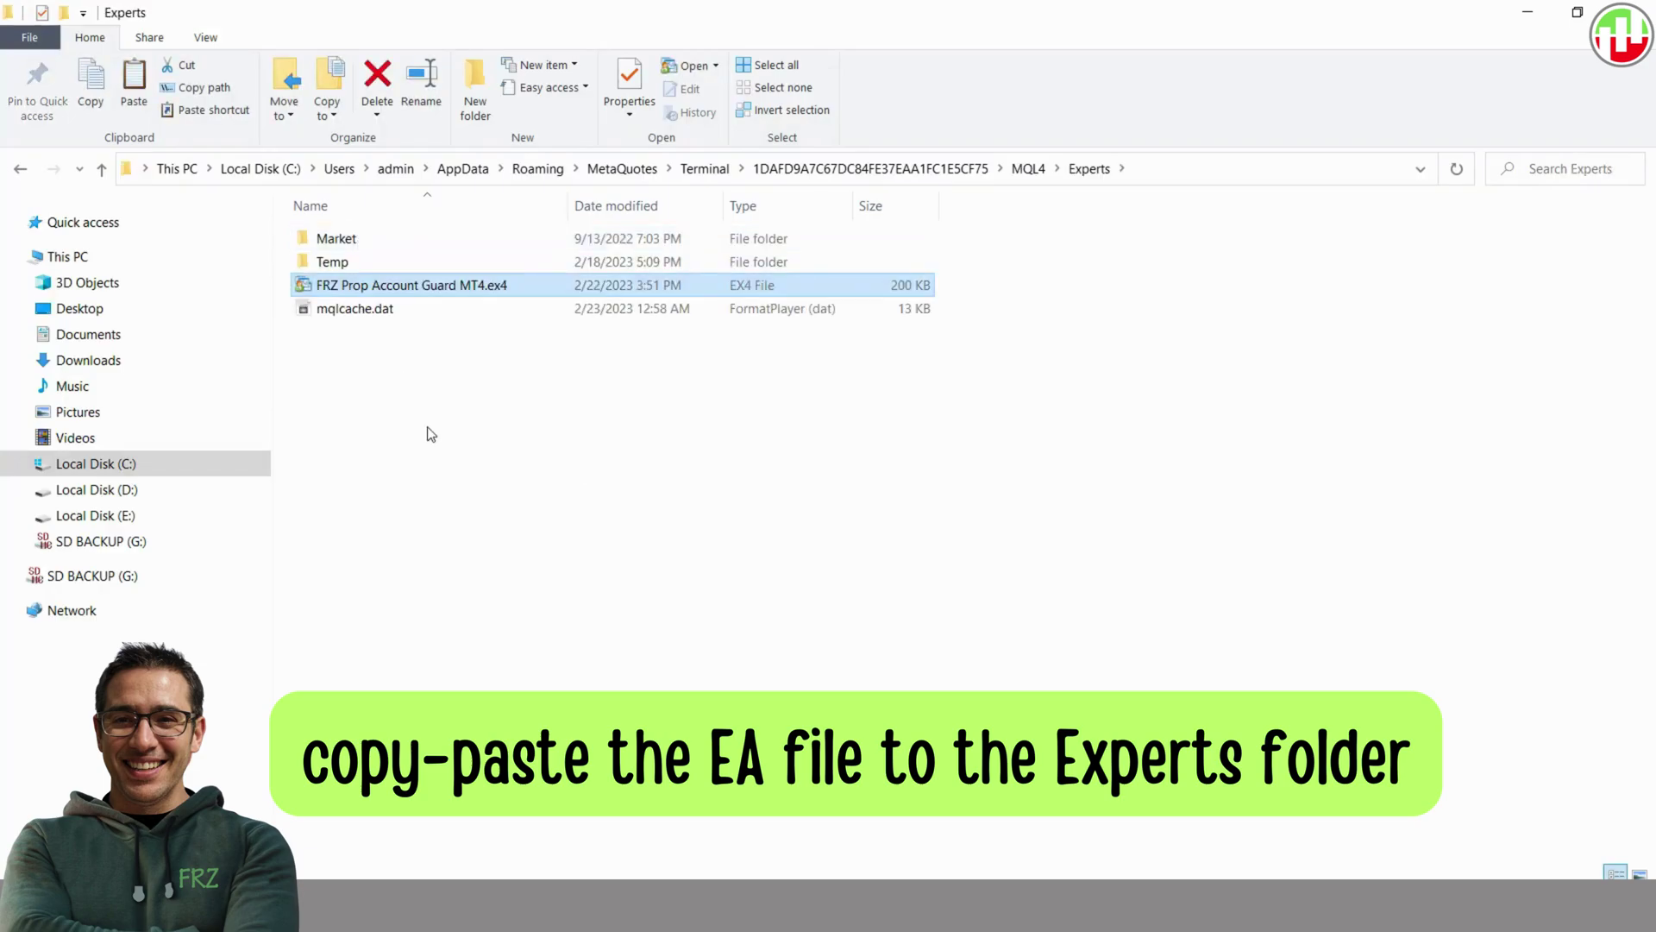
click(431, 436)
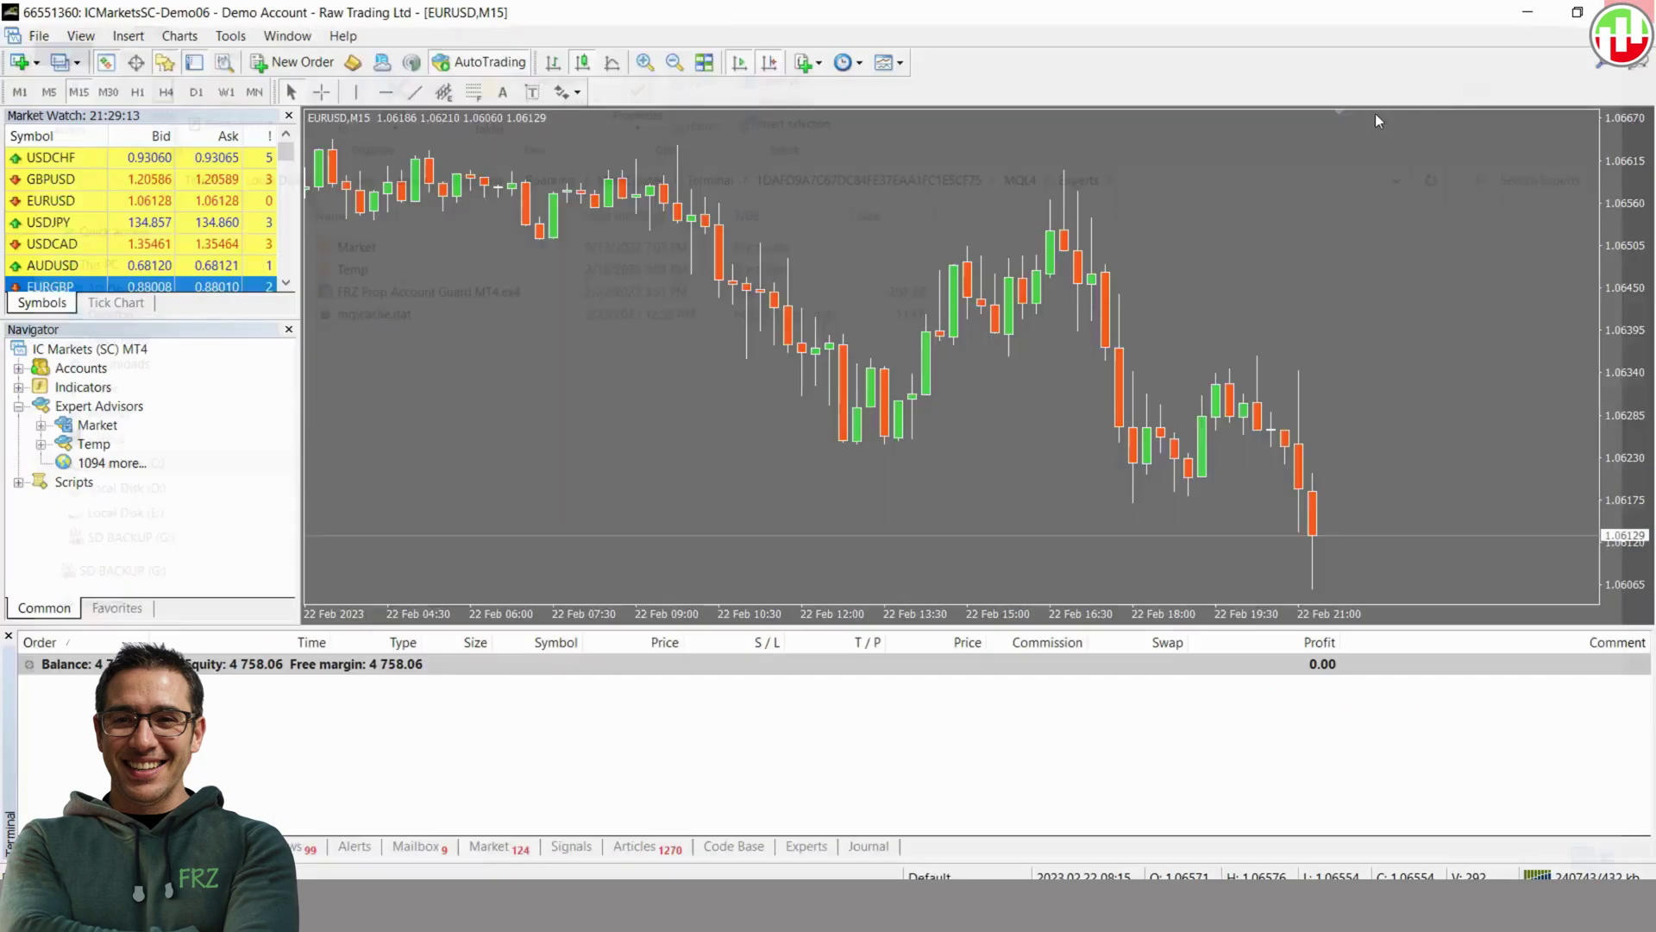
Refresh the Navigator's Expert Advisors list so the new EA appears.
right_click(194, 478)
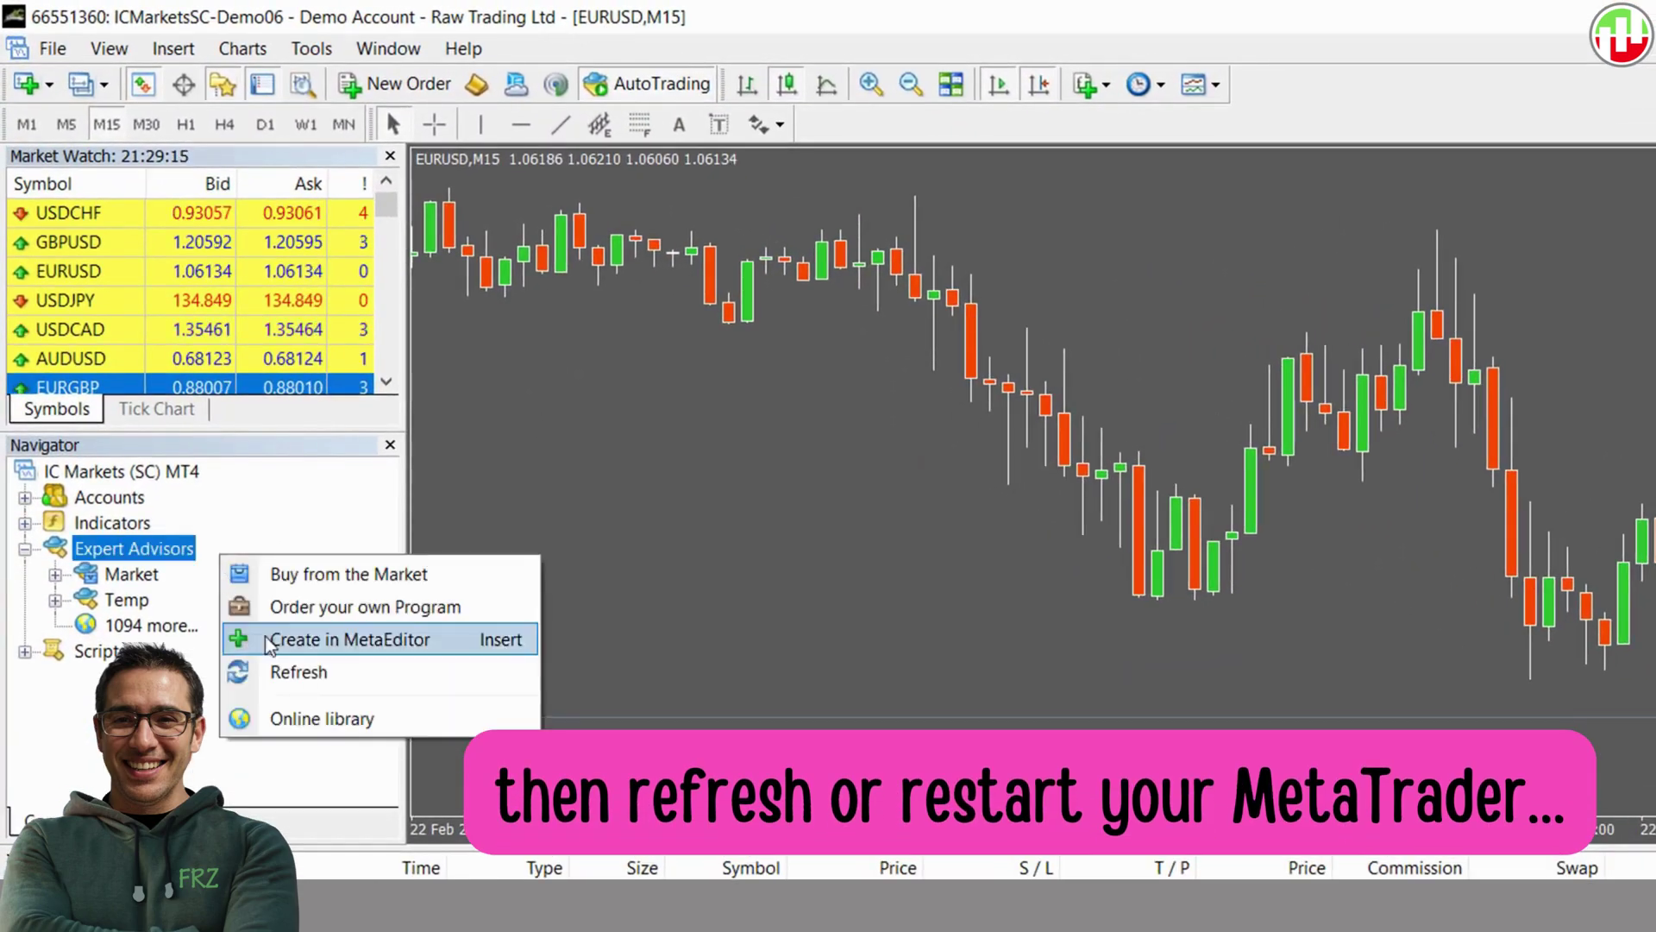
click(265, 589)
In Options > Expert Advisors, allow automated trading and DLL imports.
click(231, 29)
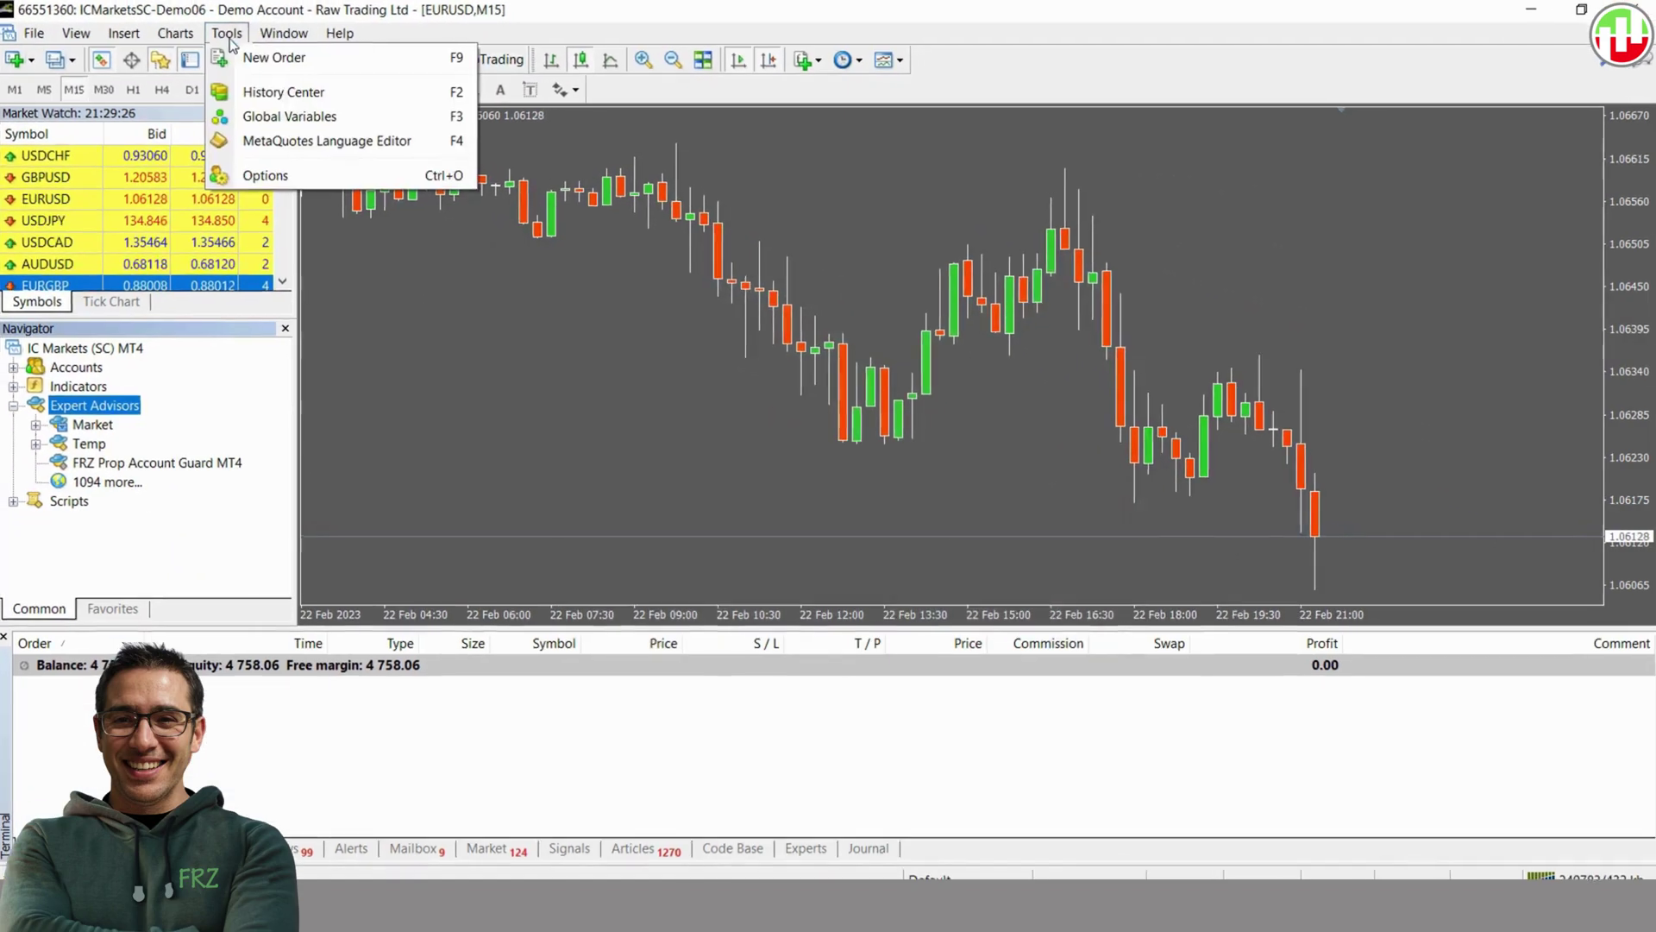
click(91, 52)
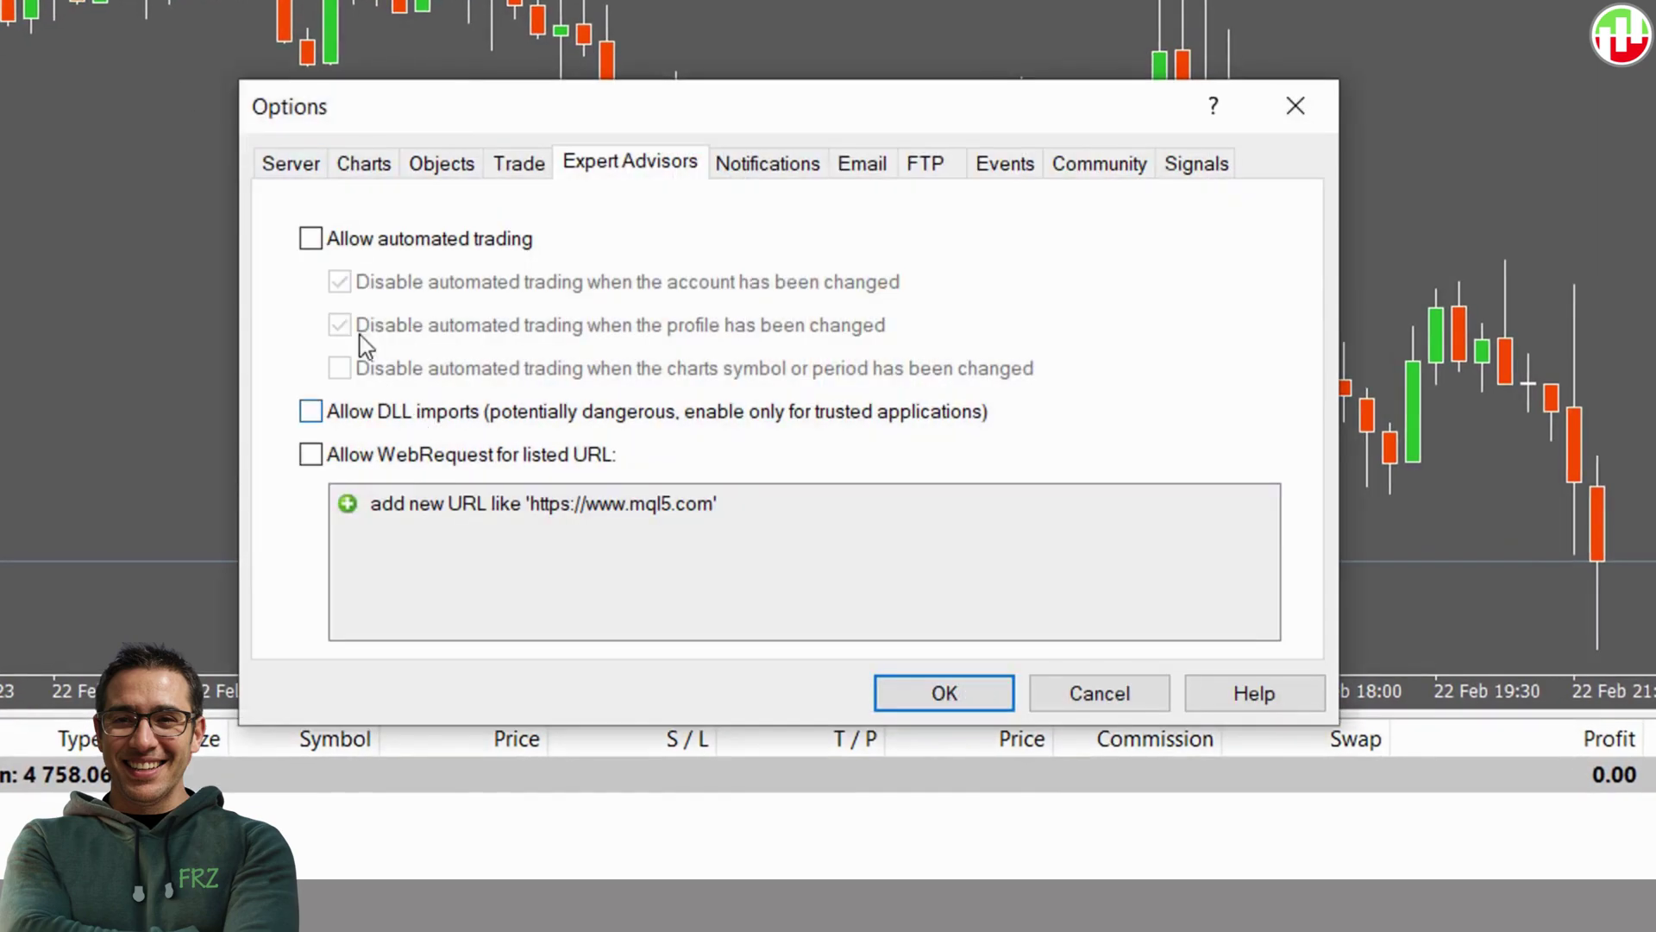
click(310, 242)
click(310, 412)
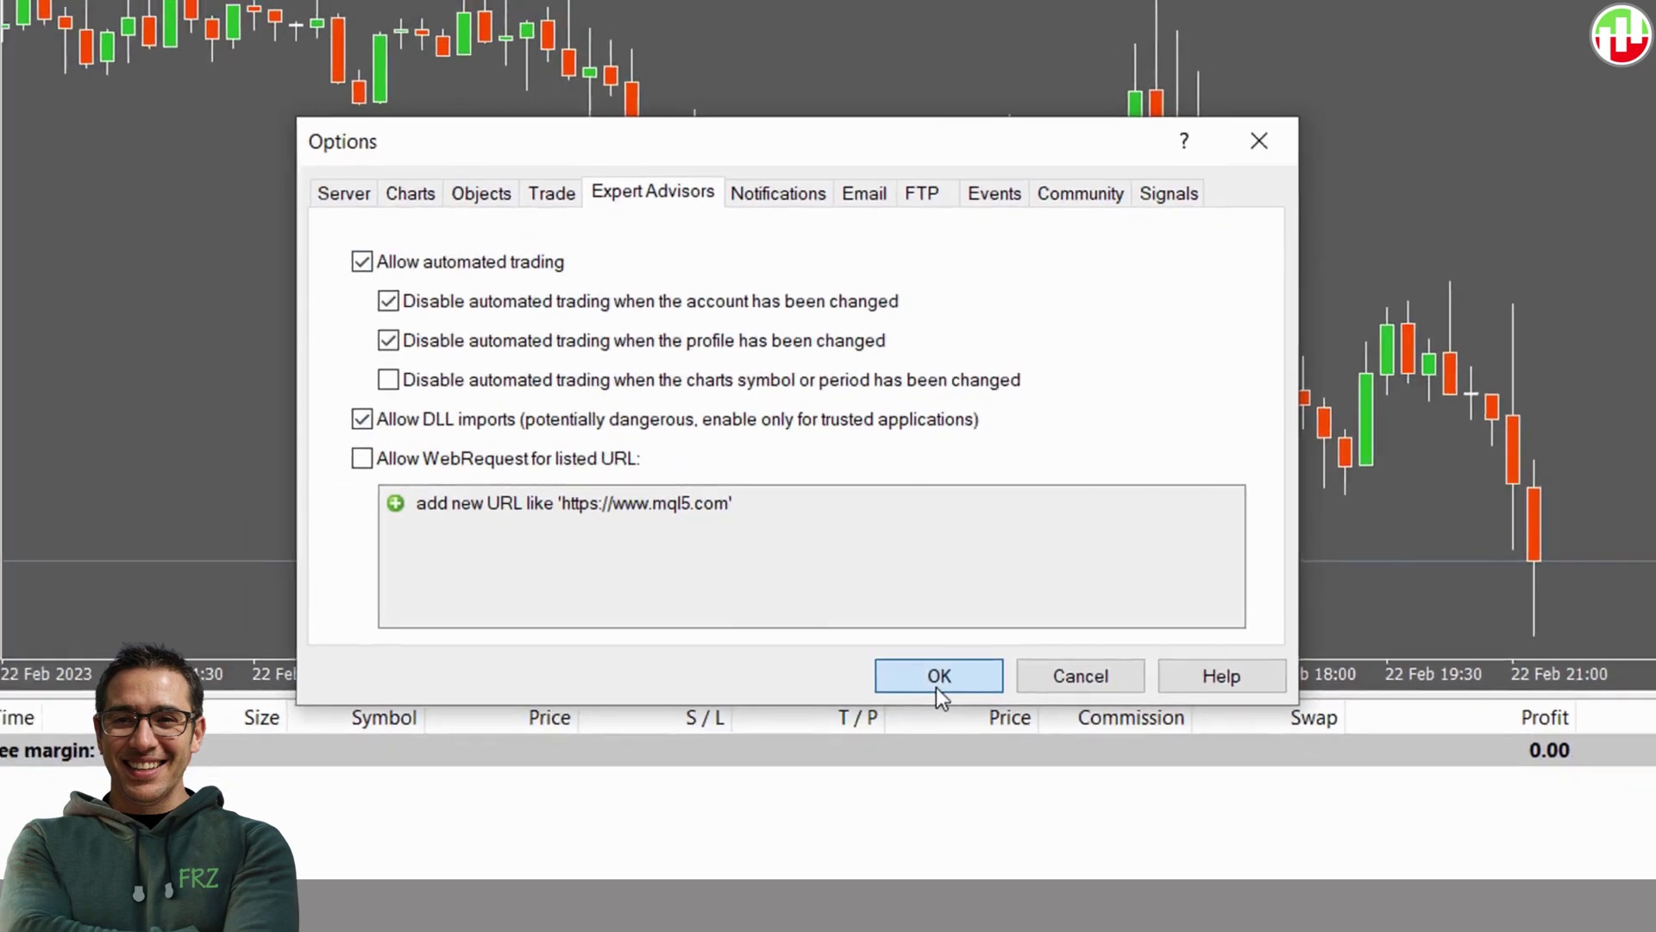
click(944, 700)
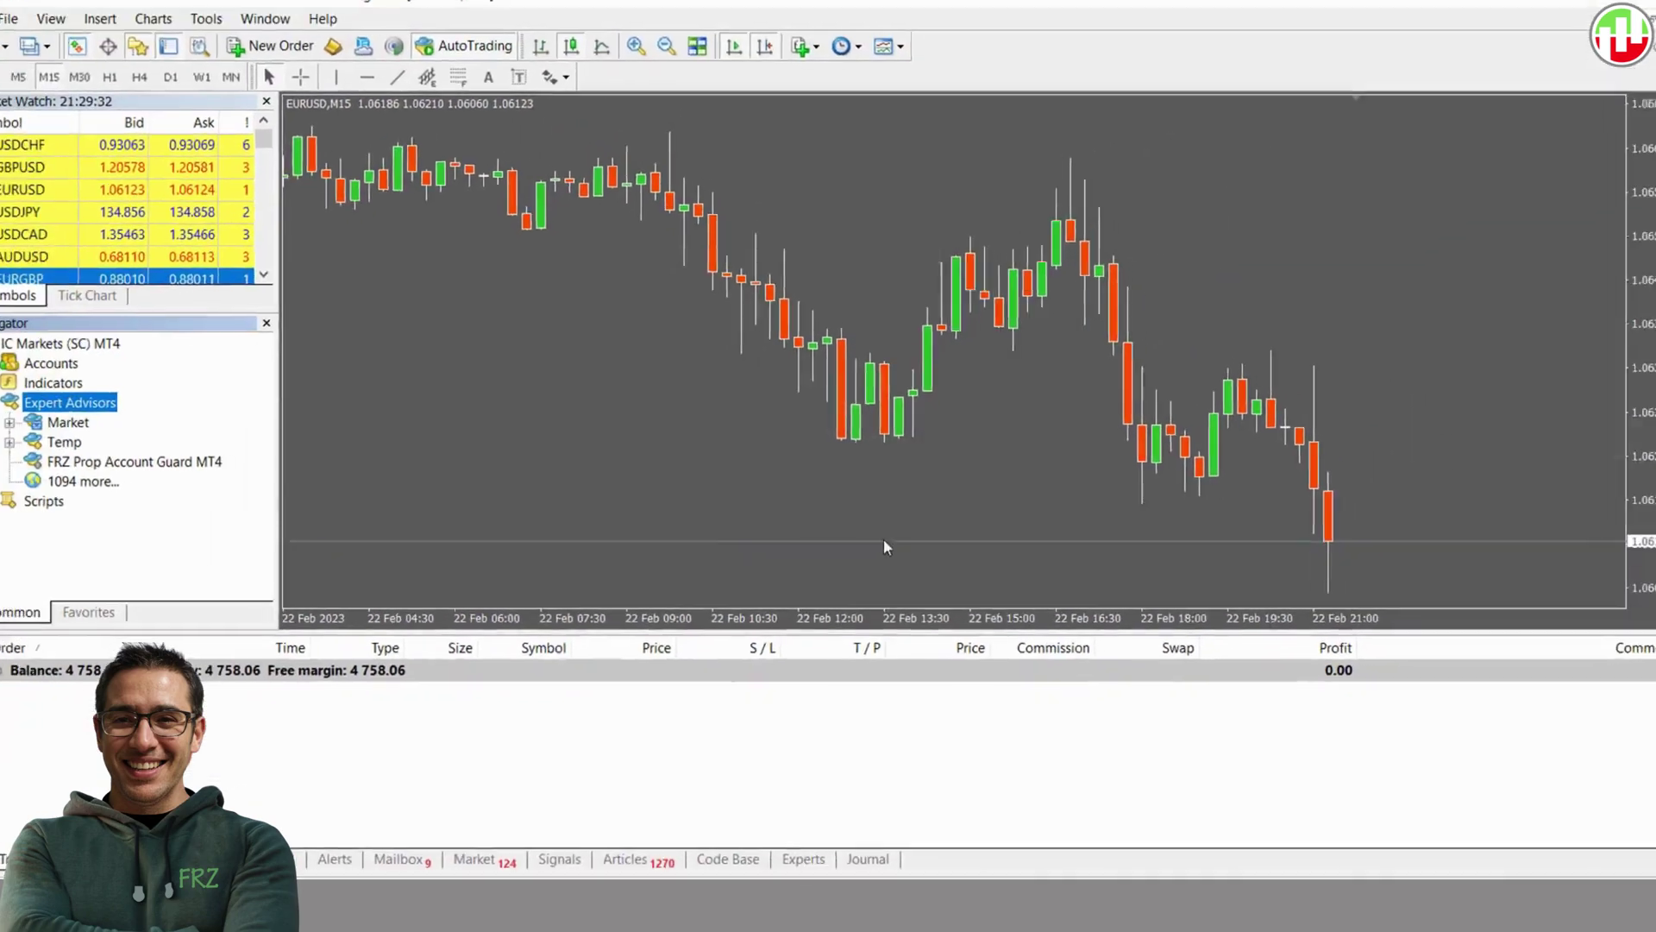
Attach FRZ Prop Account Guard MT4 to the EURUSD chart with default inputs.
double_click(222, 464)
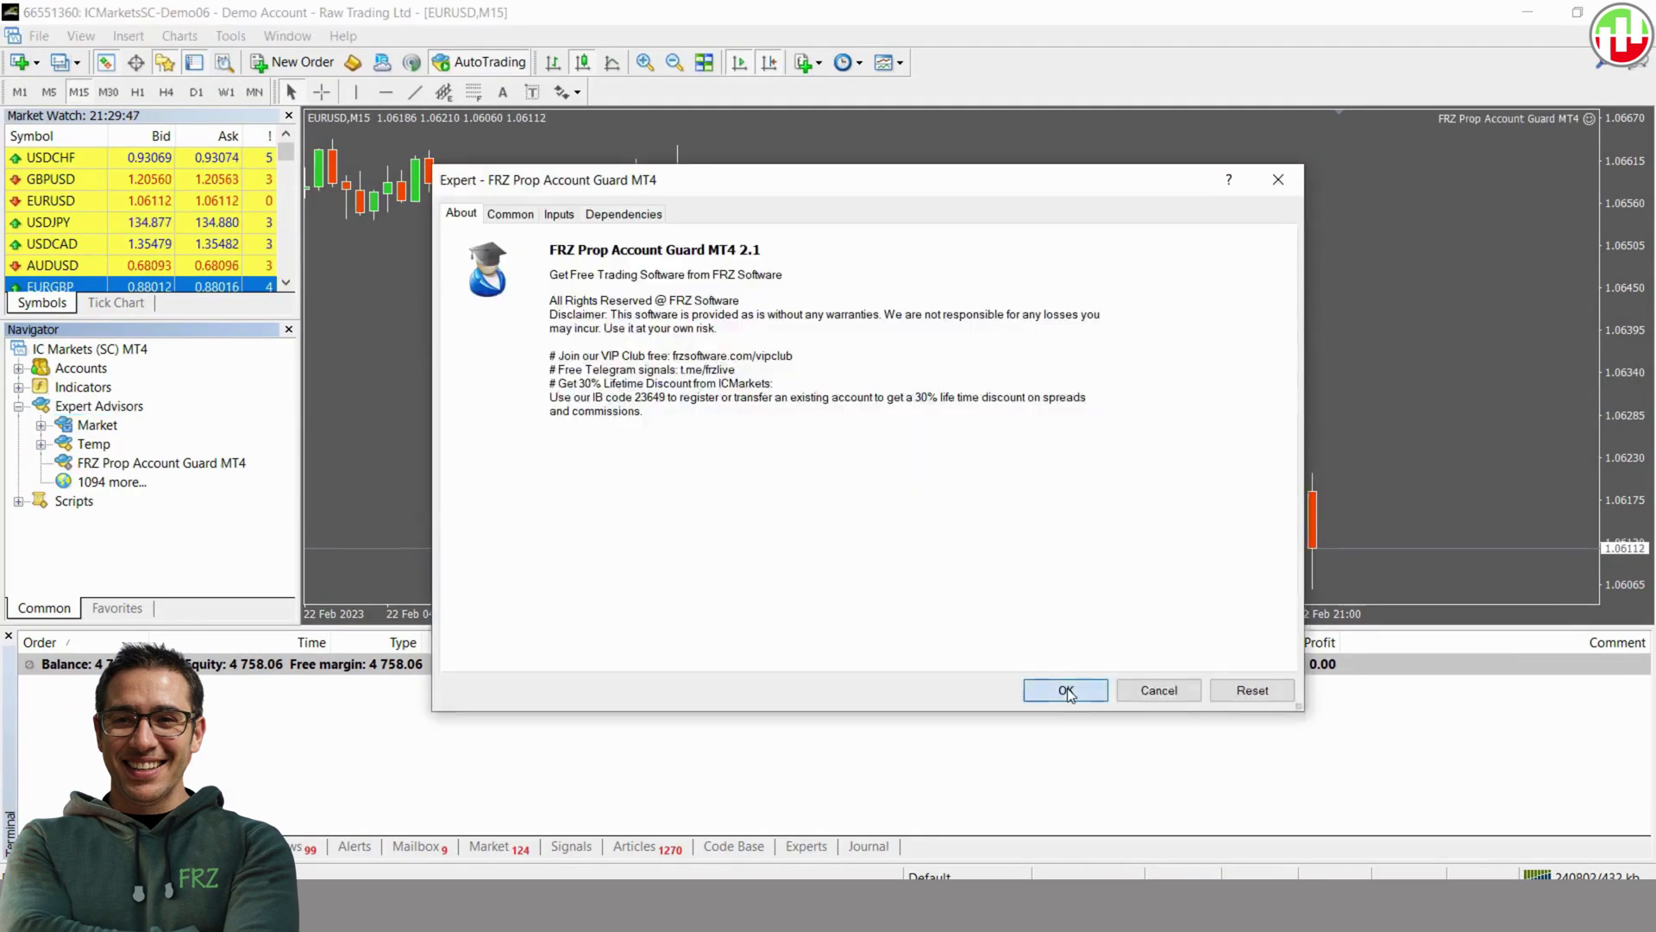
click(1064, 687)
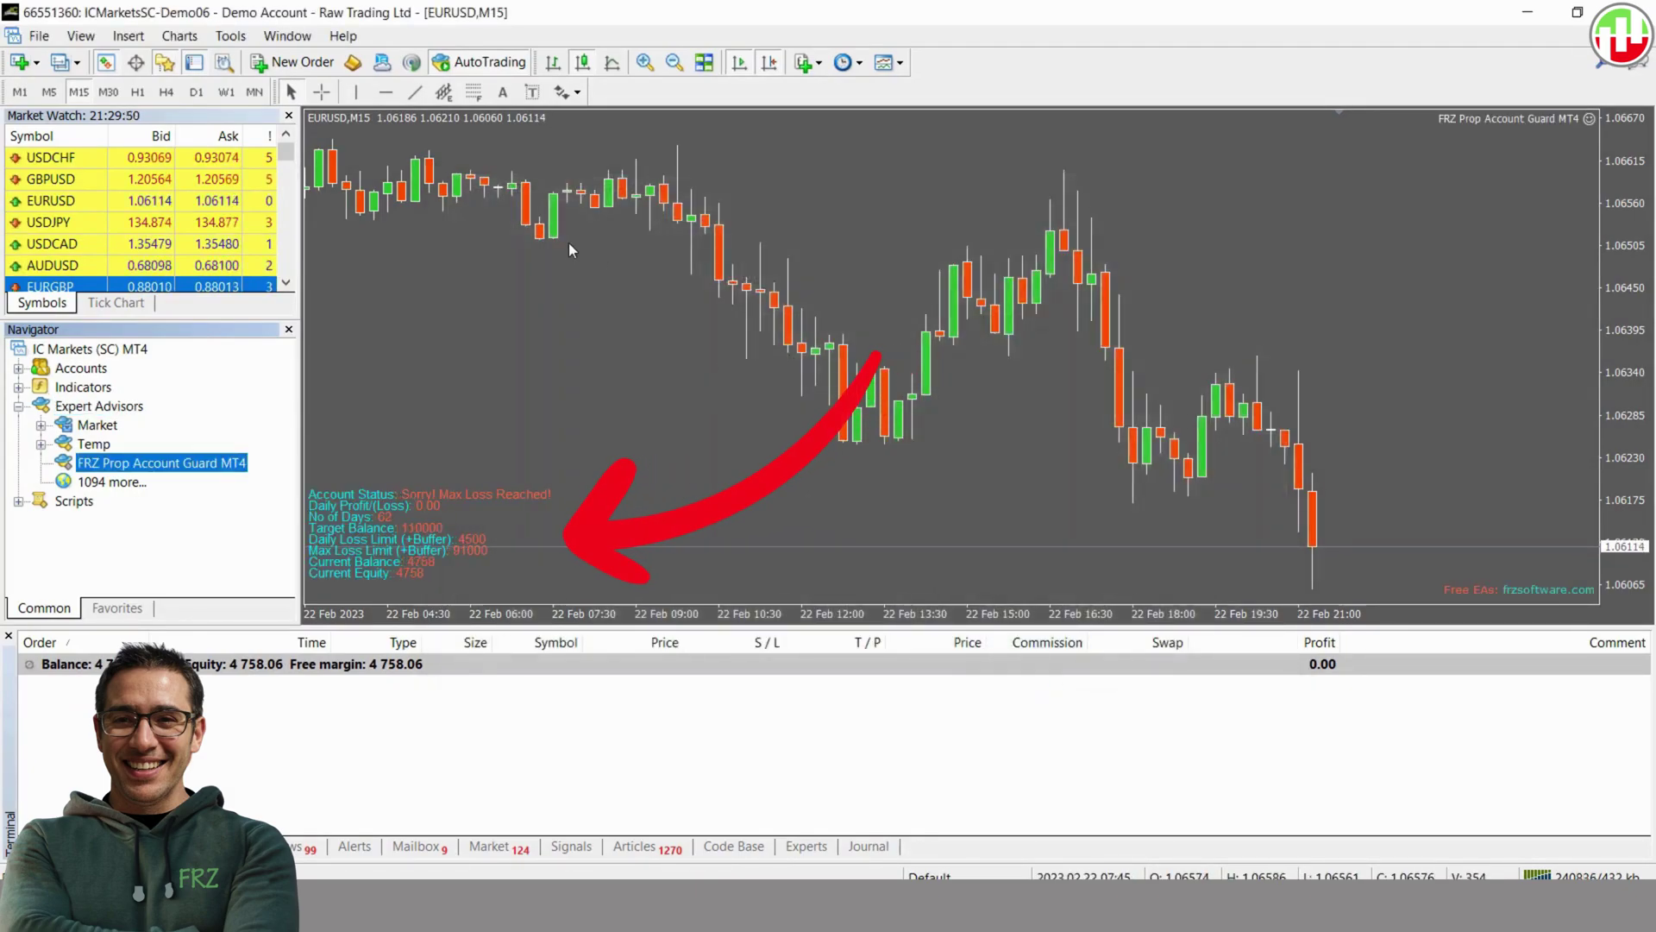
Bring up the attached EA's properties on the Inputs tab from the chart.
right_click(602, 243)
mouse_move(683, 390)
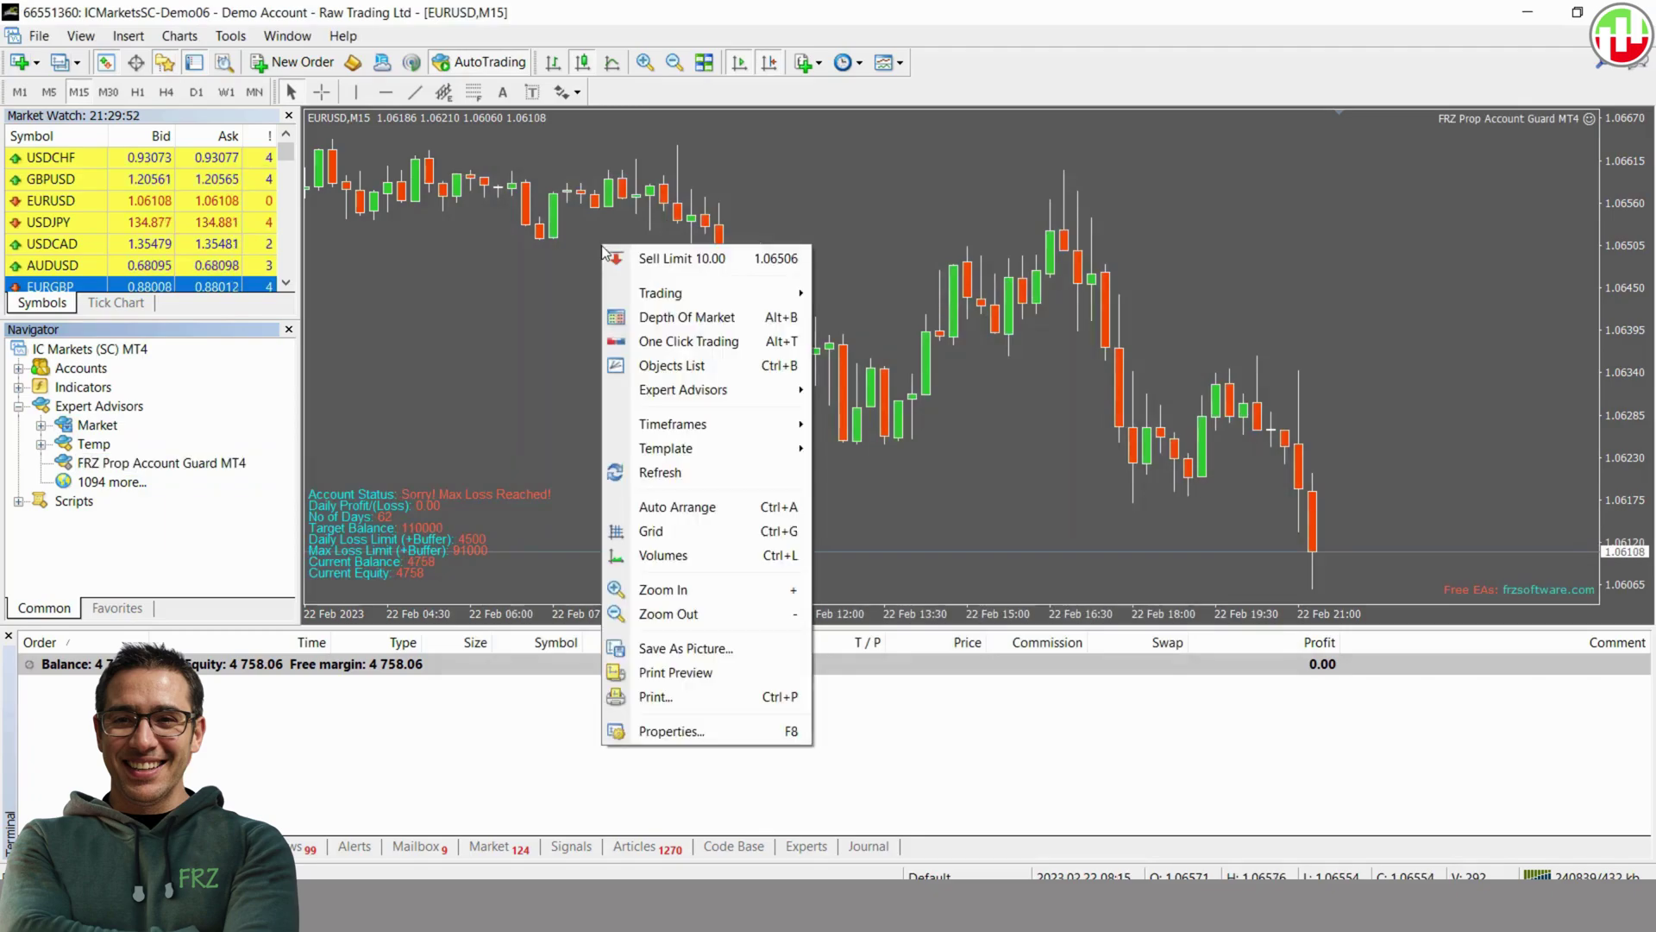
click(950, 390)
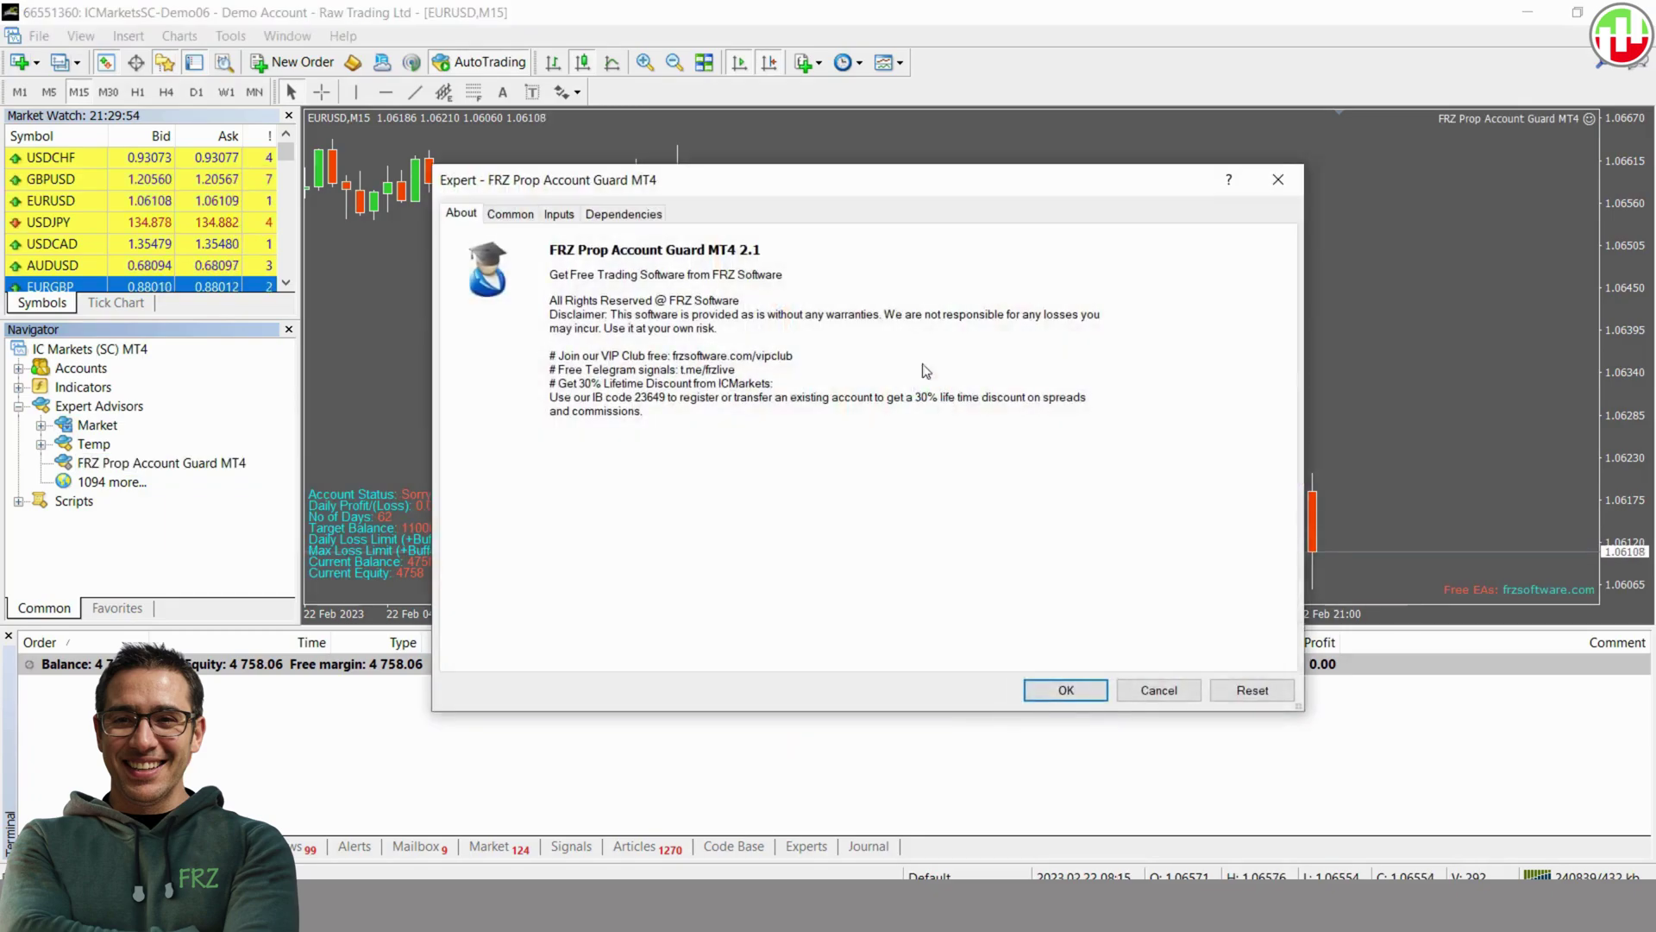
click(560, 216)
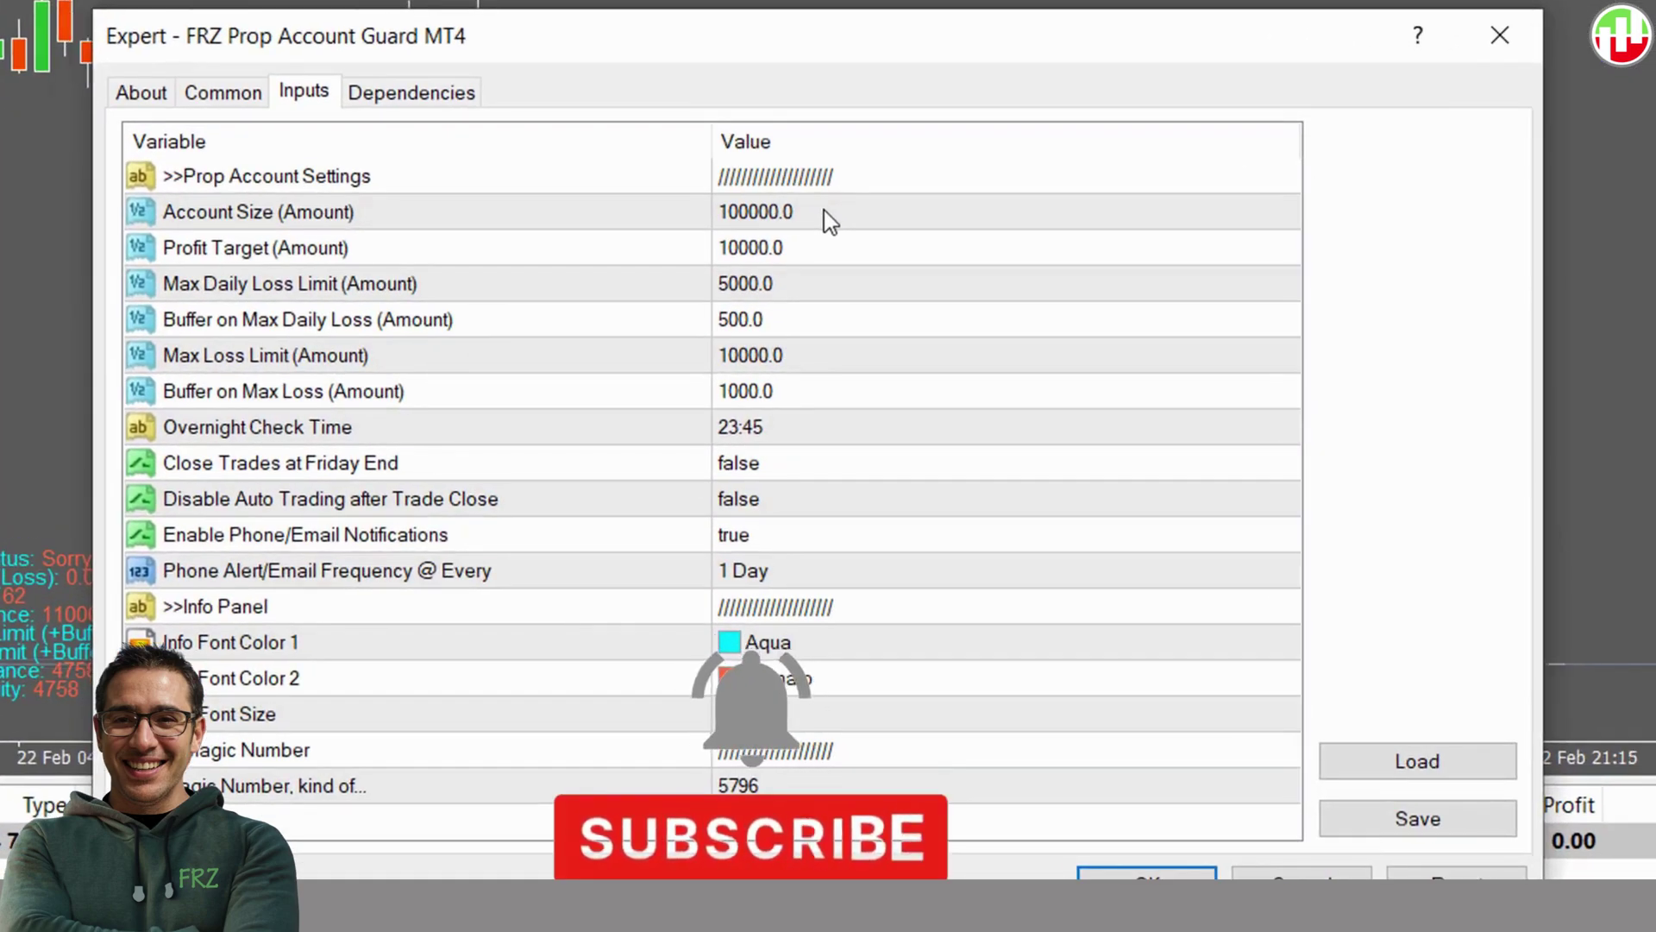
Review Account Size, Profit Target, Max Daily Loss, Max Loss and their buffer rows.
click(829, 220)
click(830, 254)
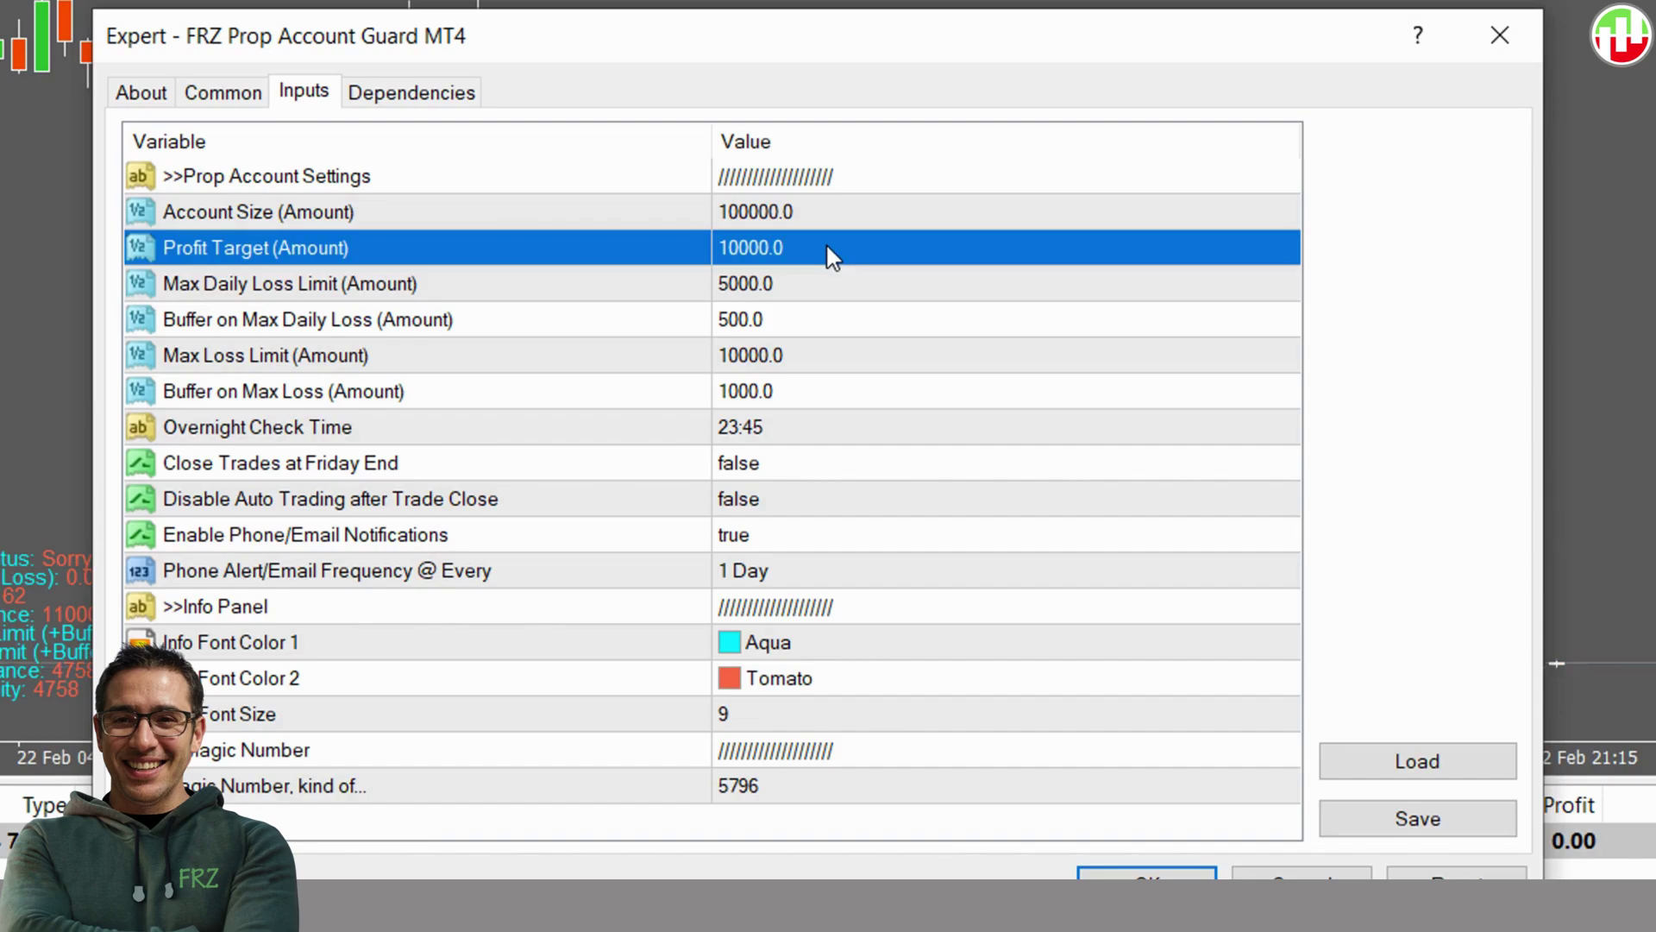
click(830, 290)
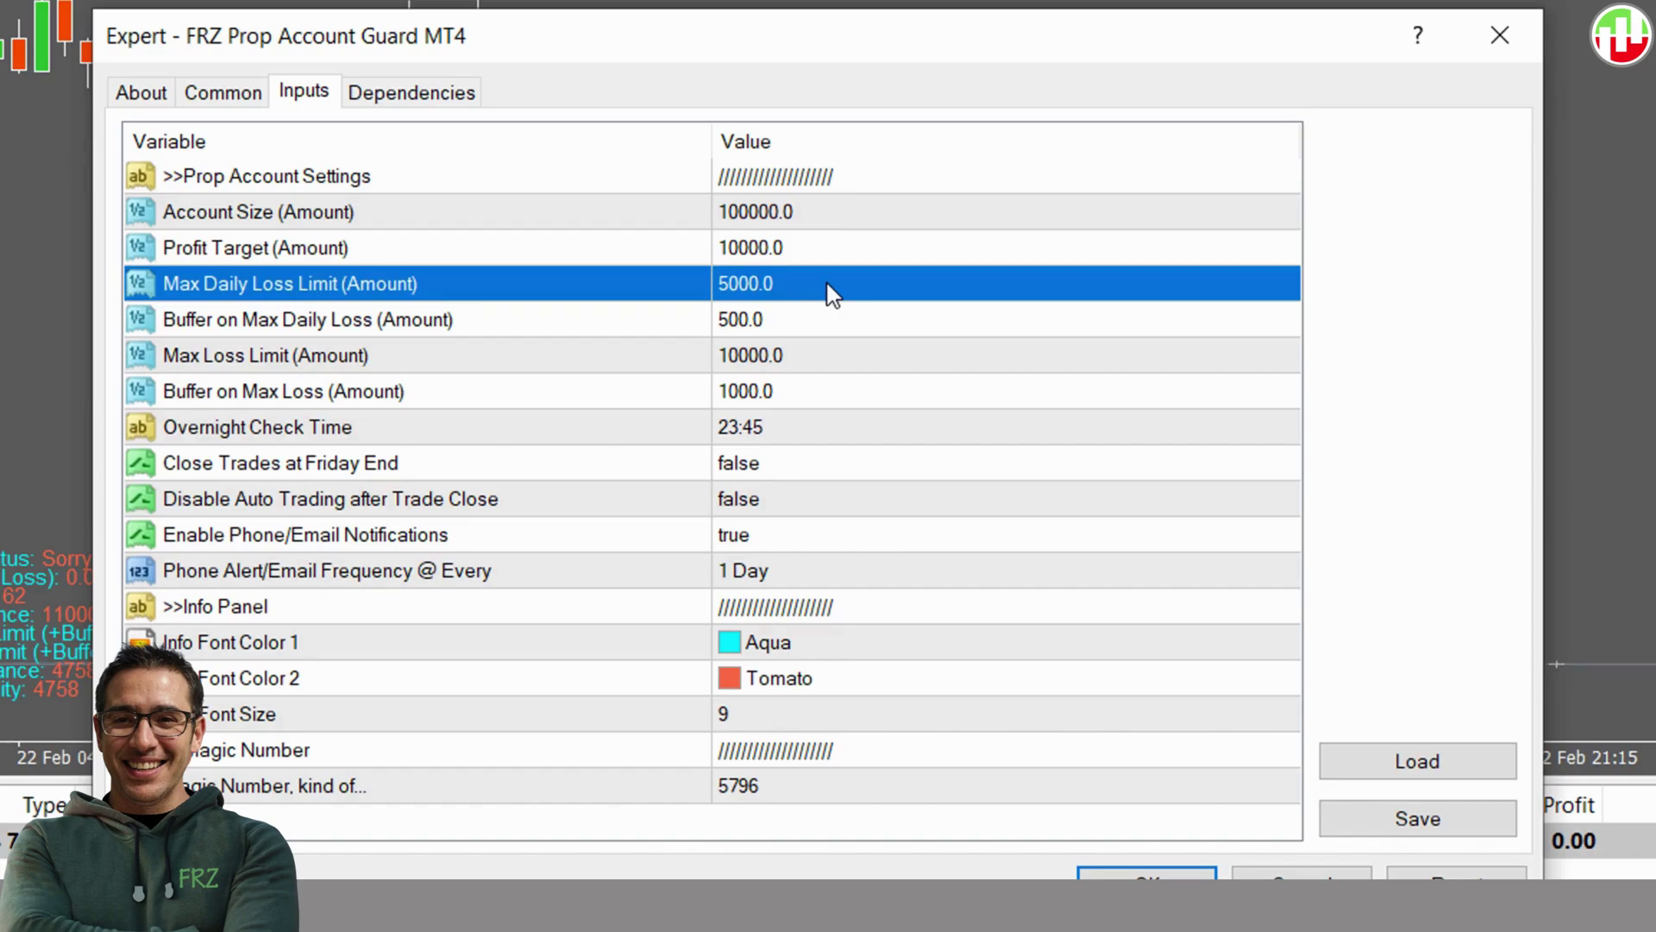
click(836, 331)
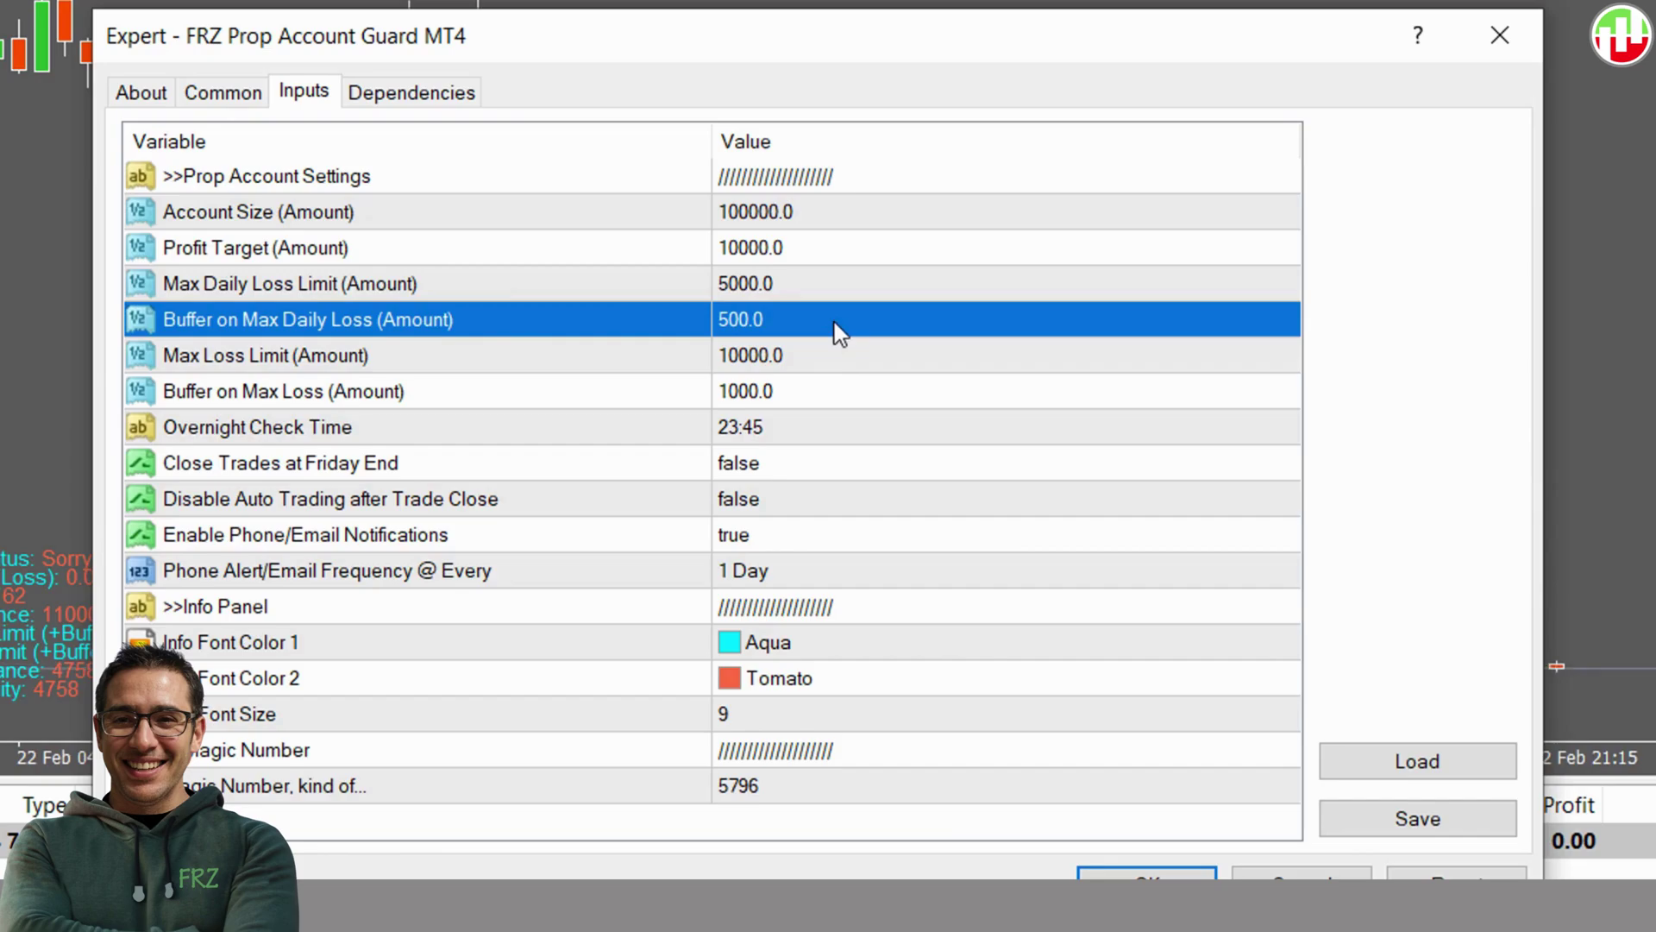
click(844, 367)
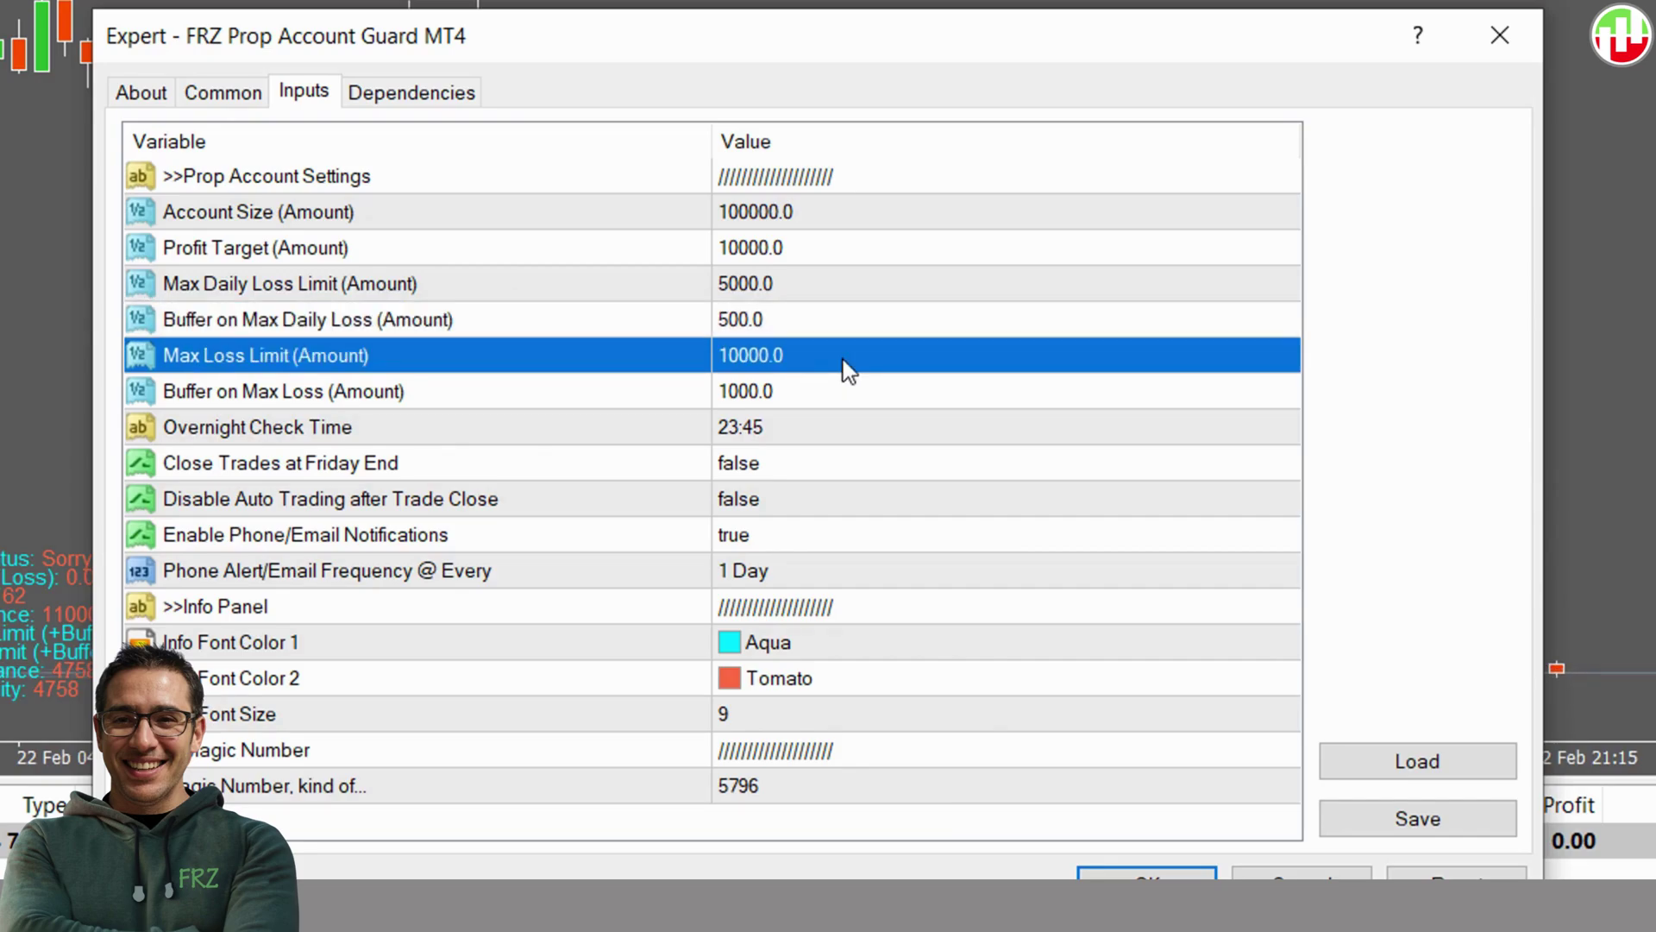
click(838, 398)
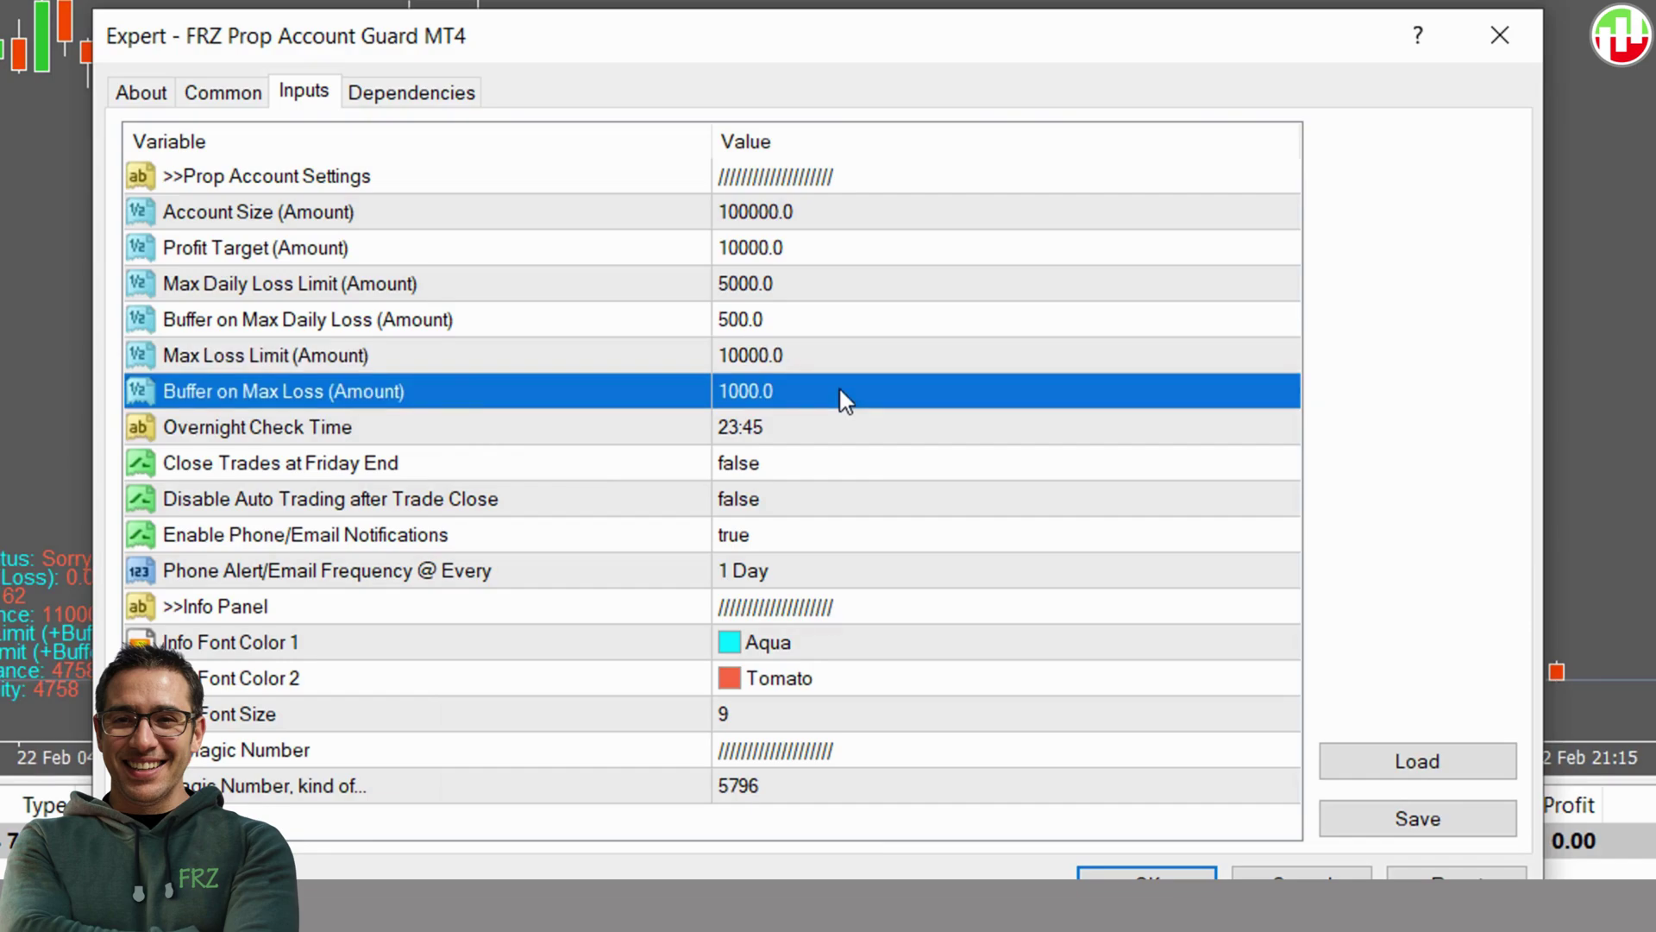
Set Disable Auto Trading after Trade Close to true, reviewing overnight check, Friday close and notification rows.
click(865, 441)
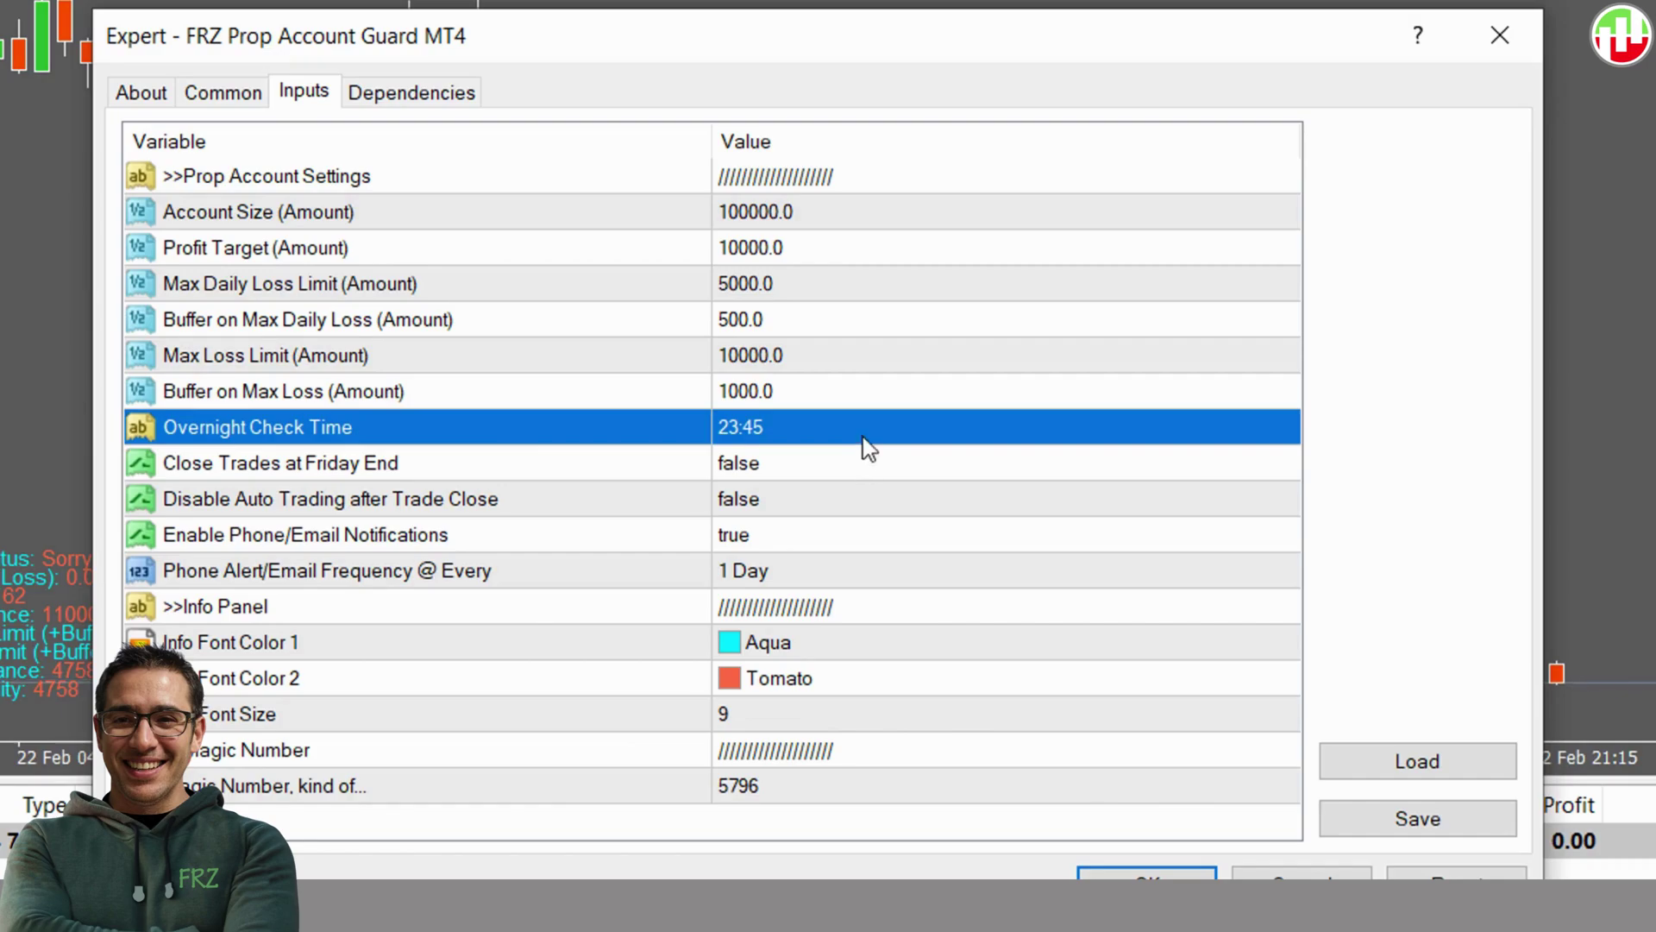
click(867, 476)
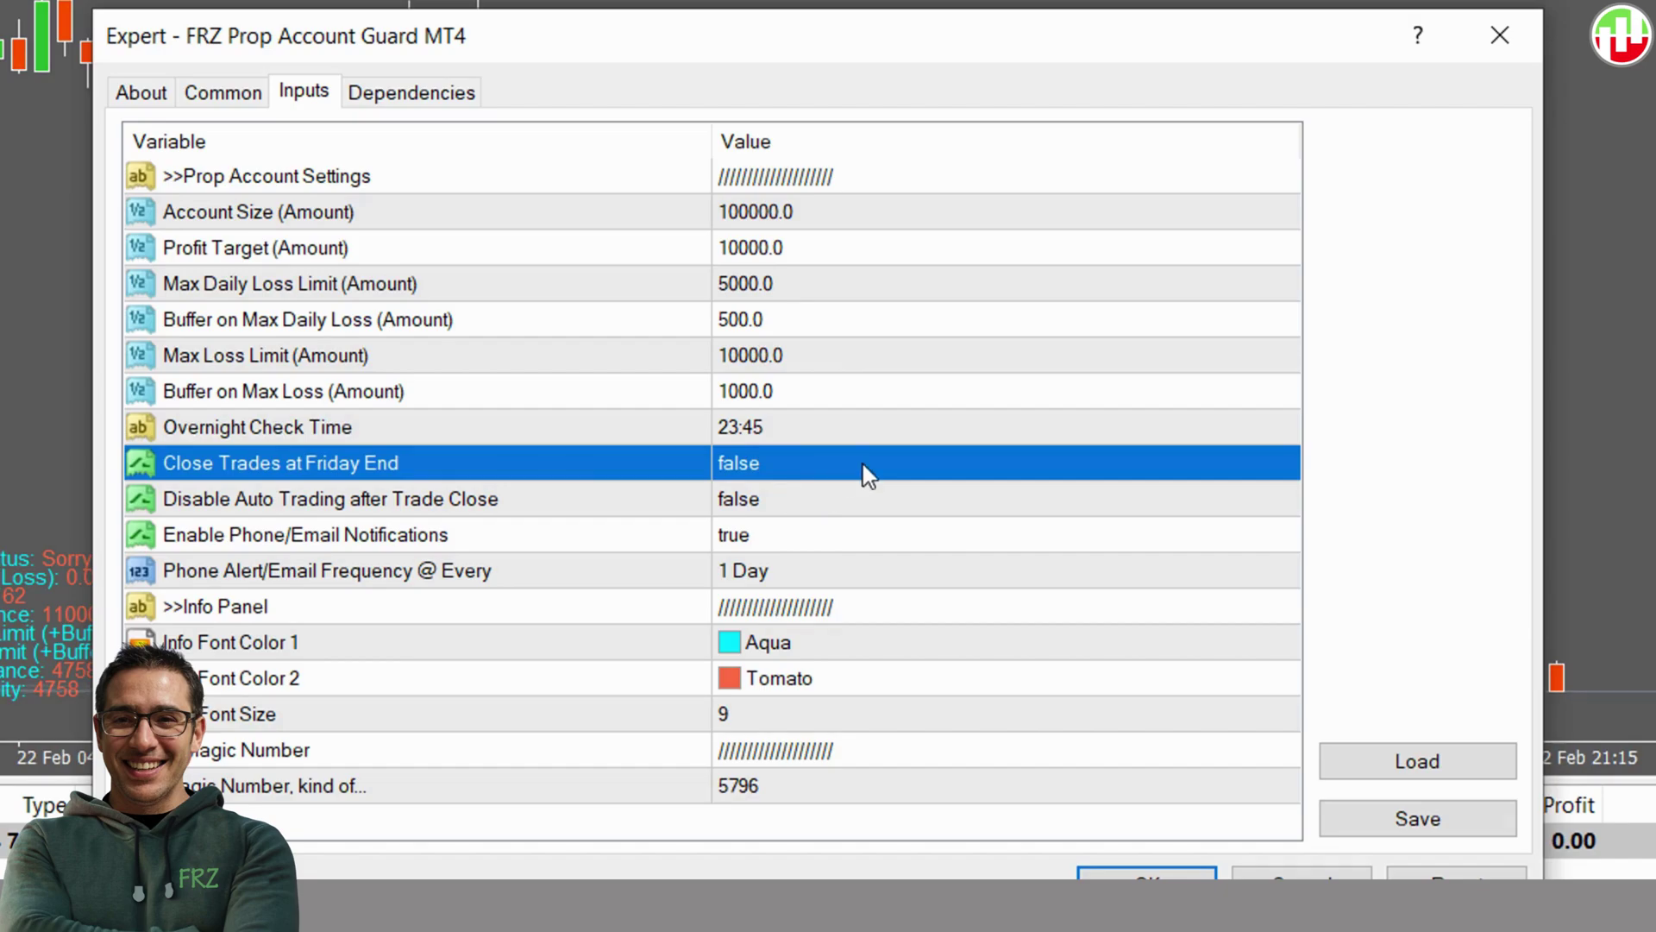
double_click(859, 500)
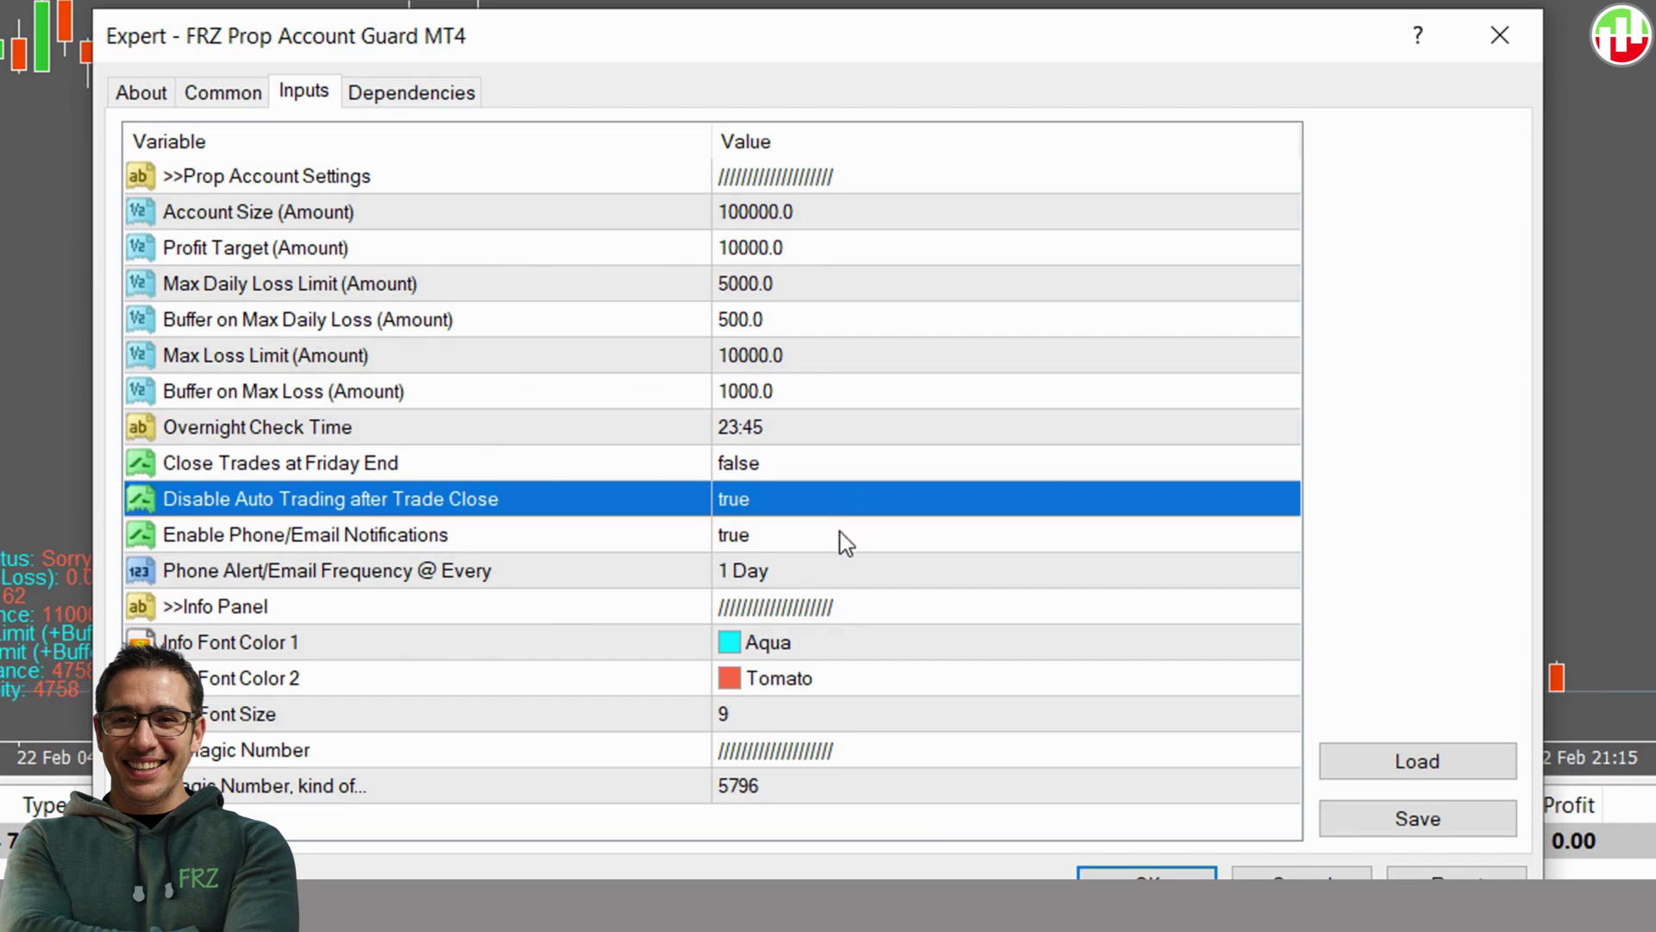
click(839, 534)
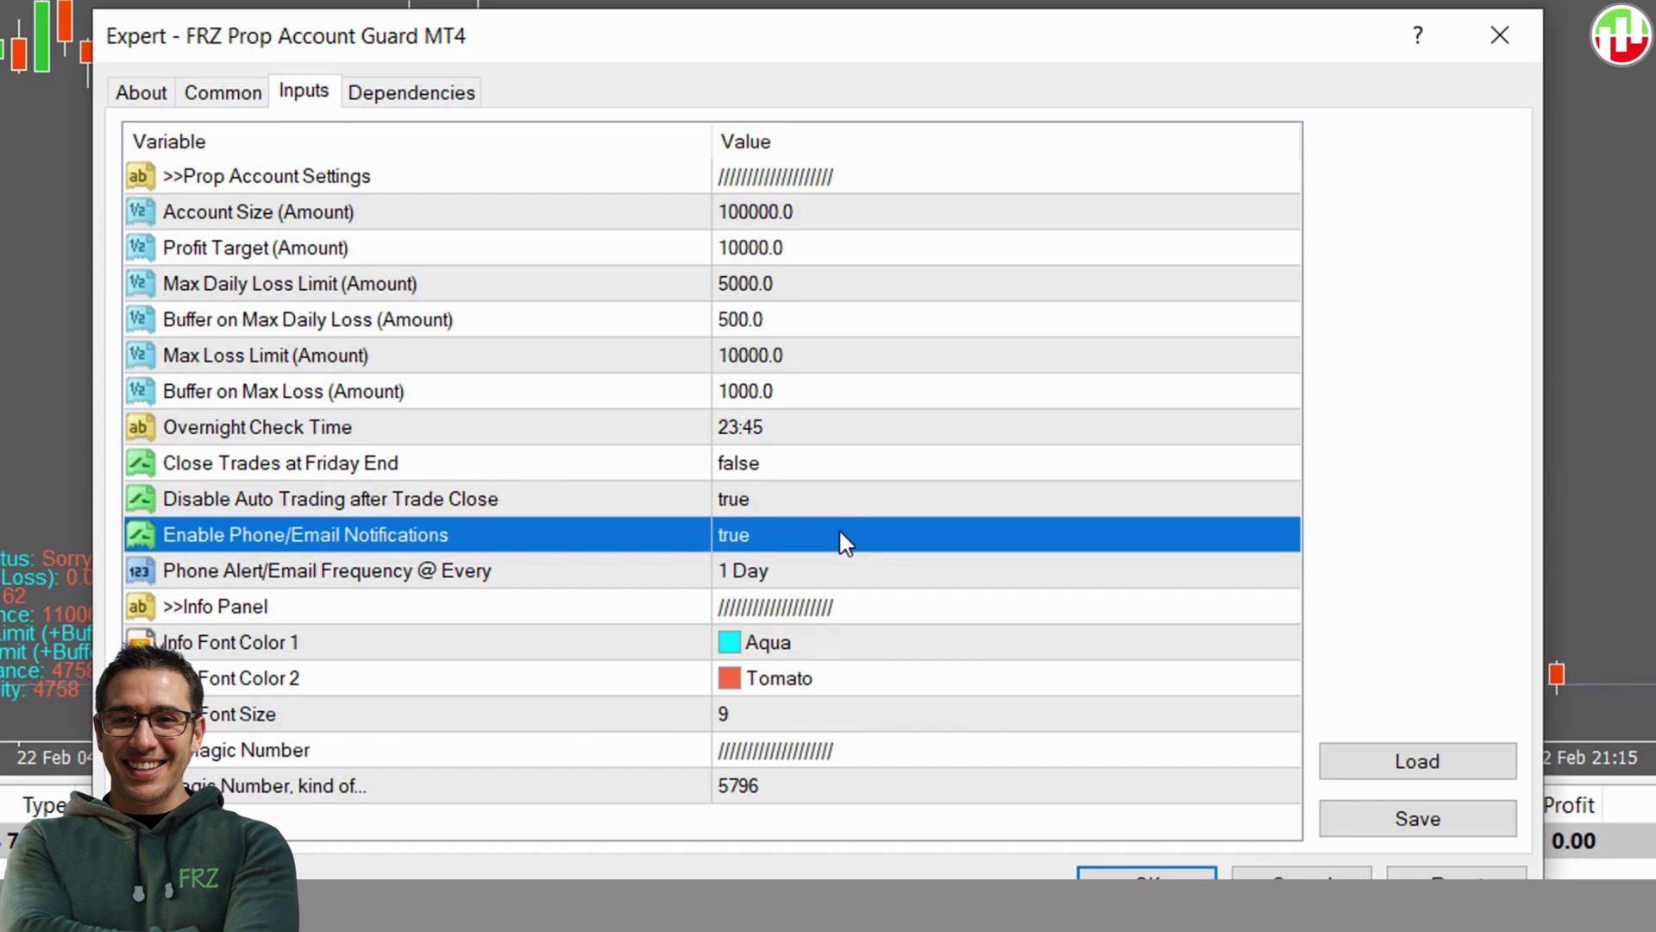
click(871, 583)
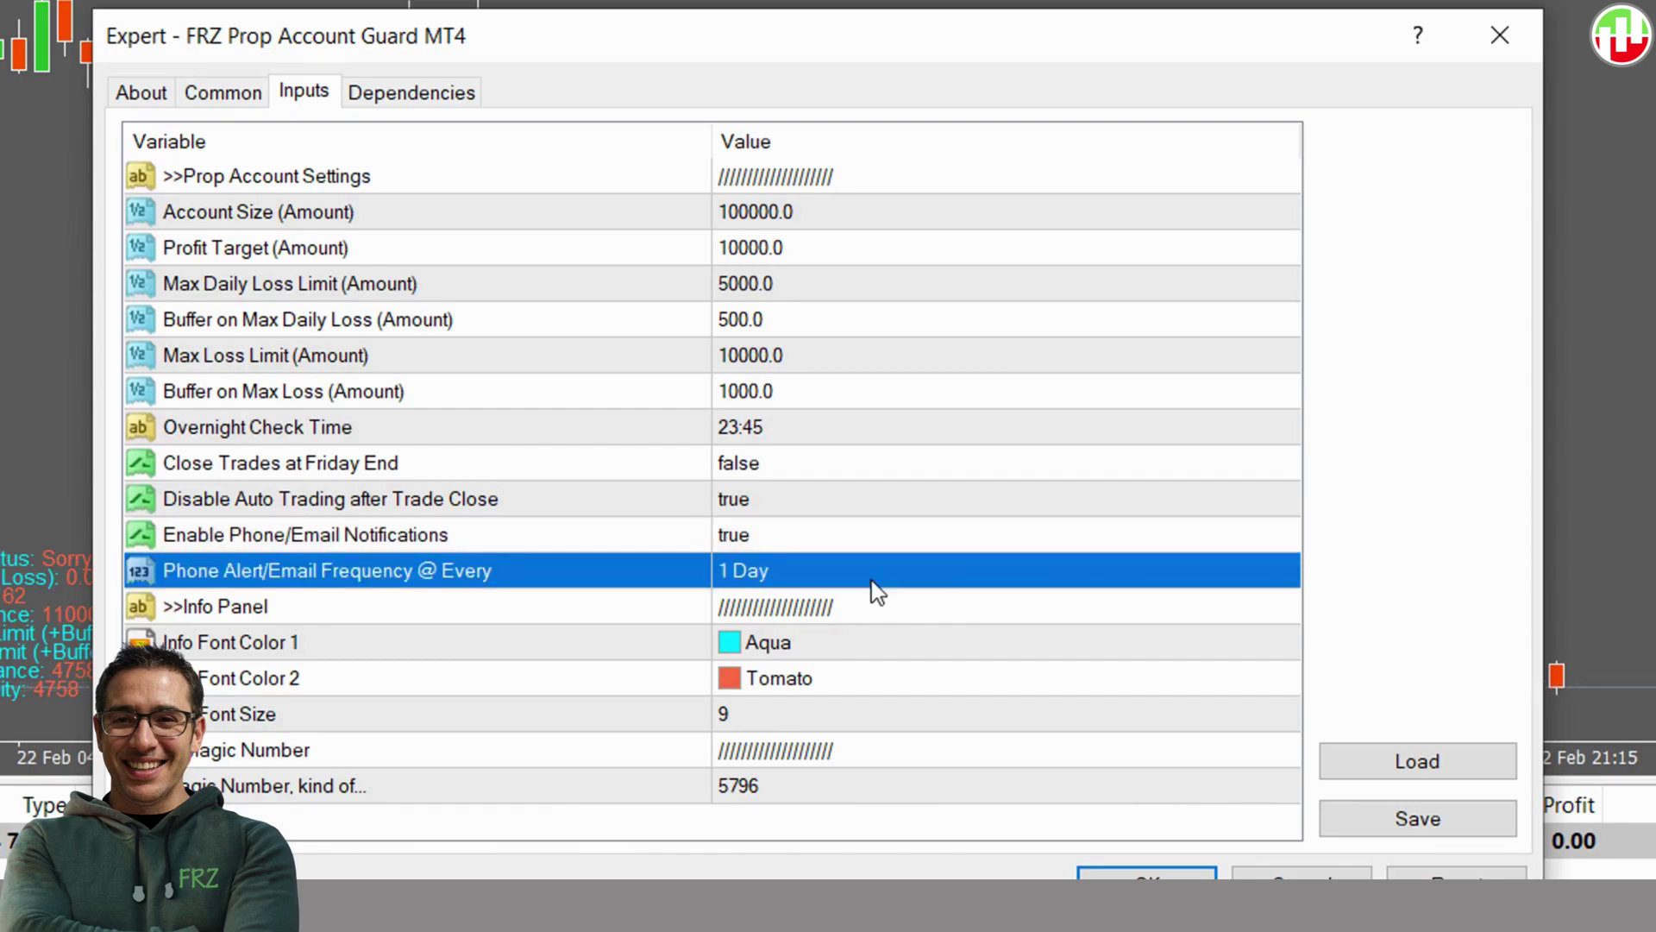
click(884, 643)
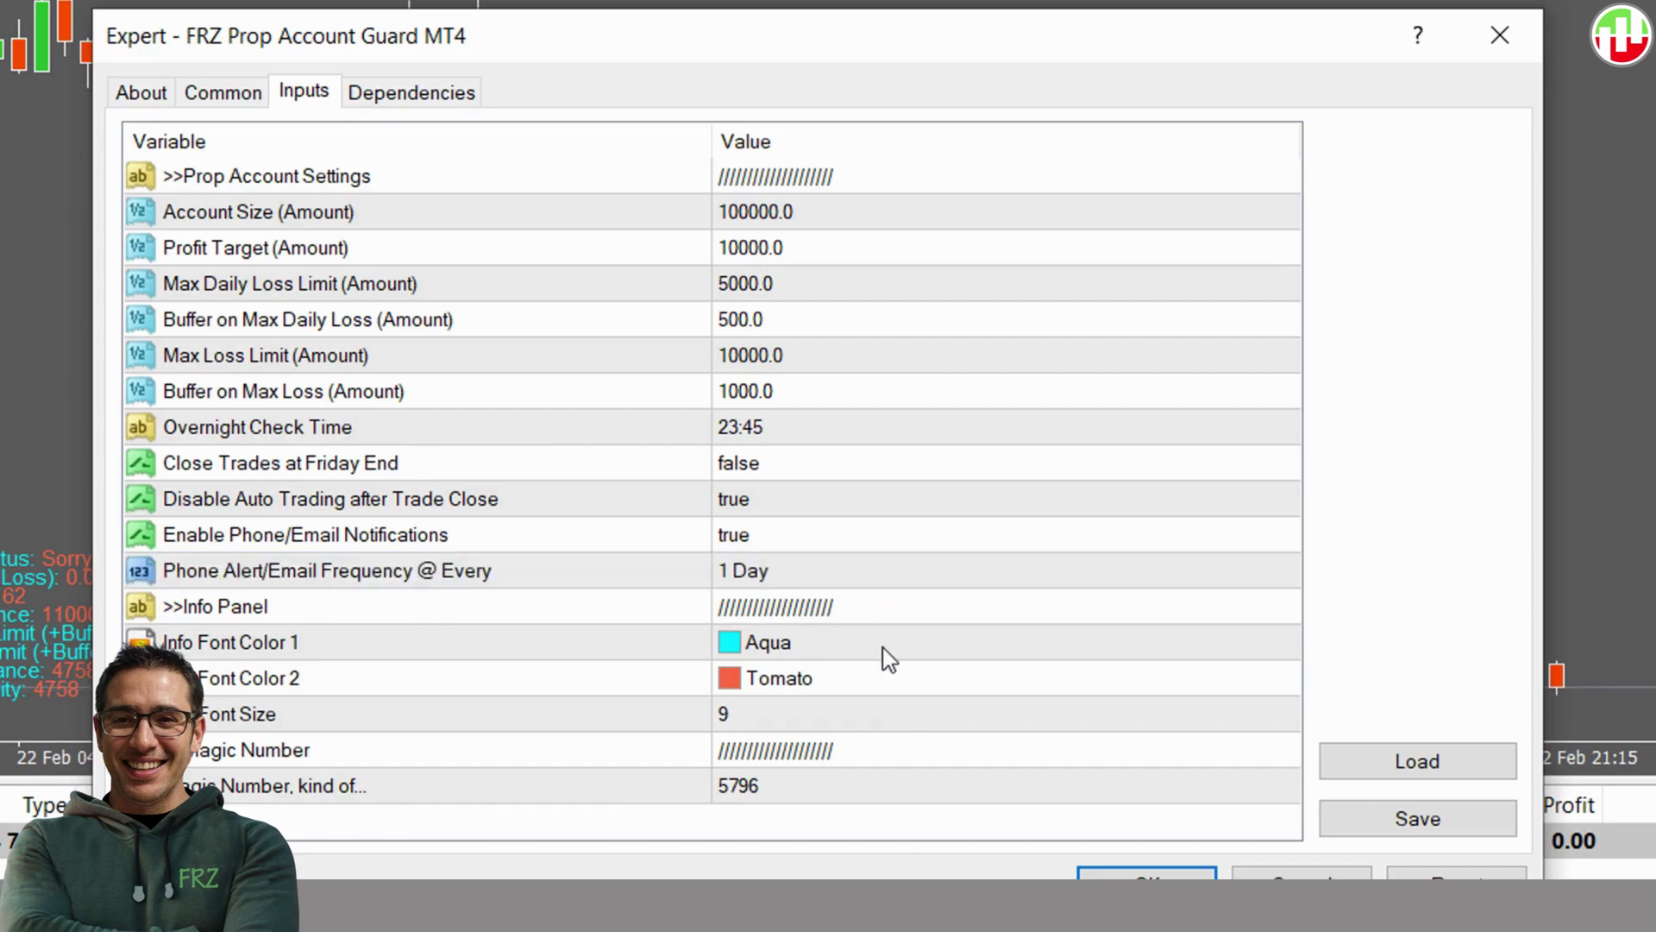
Check Info Font Color 2, then apply the inputs and close the EA settings.
click(894, 682)
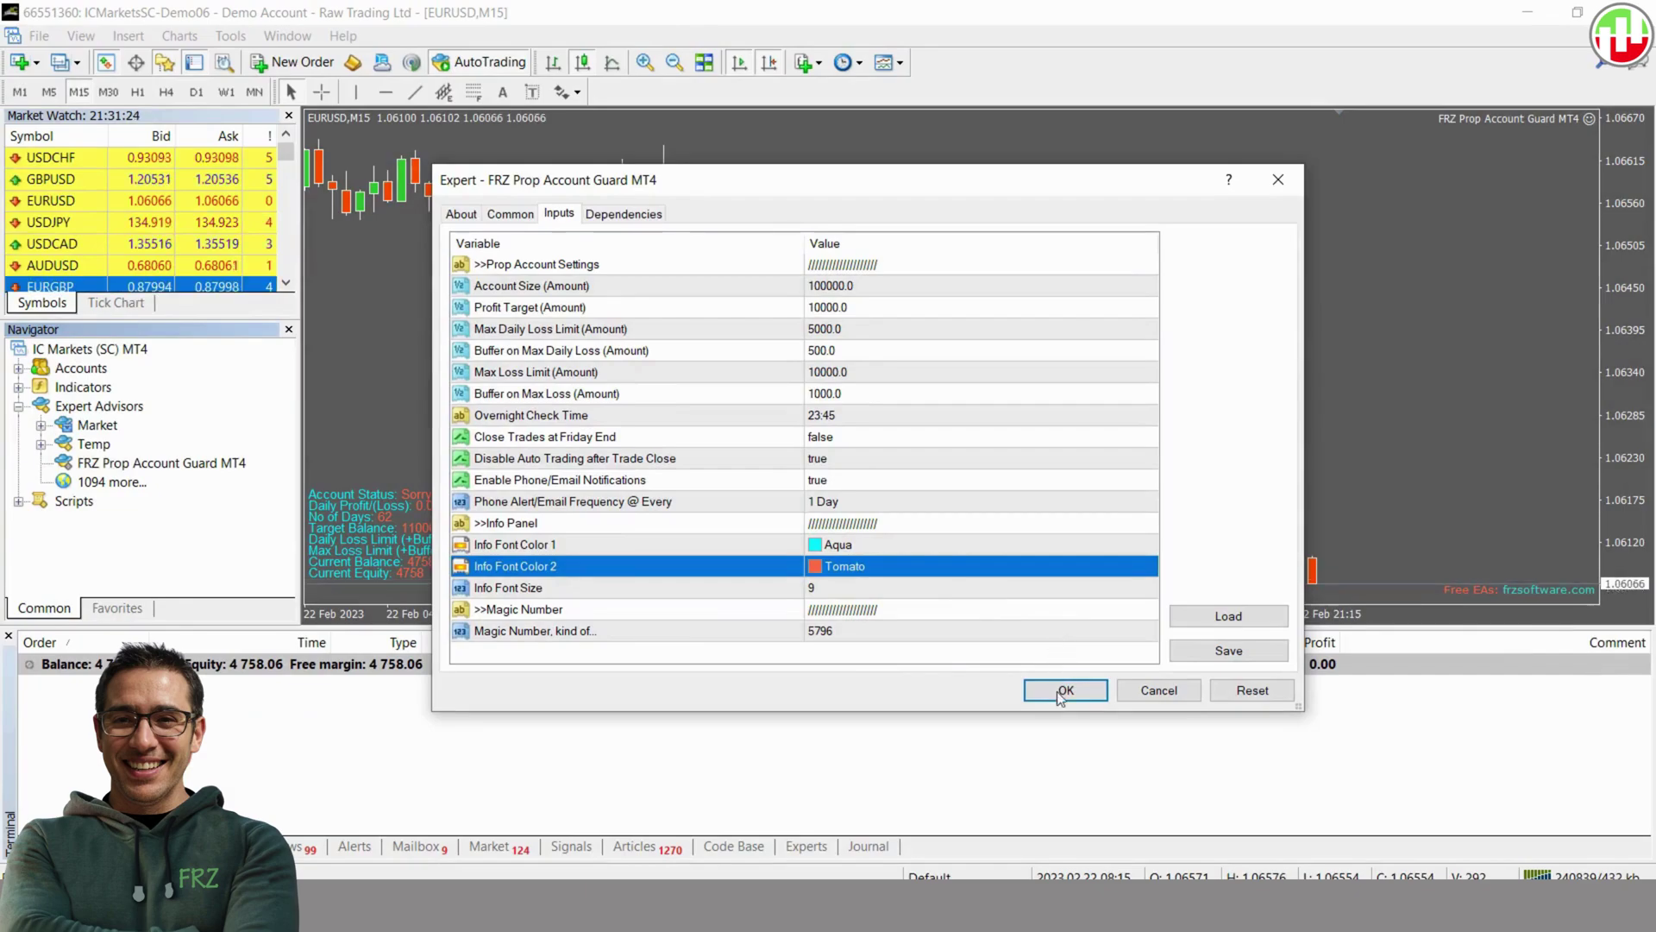
click(1065, 689)
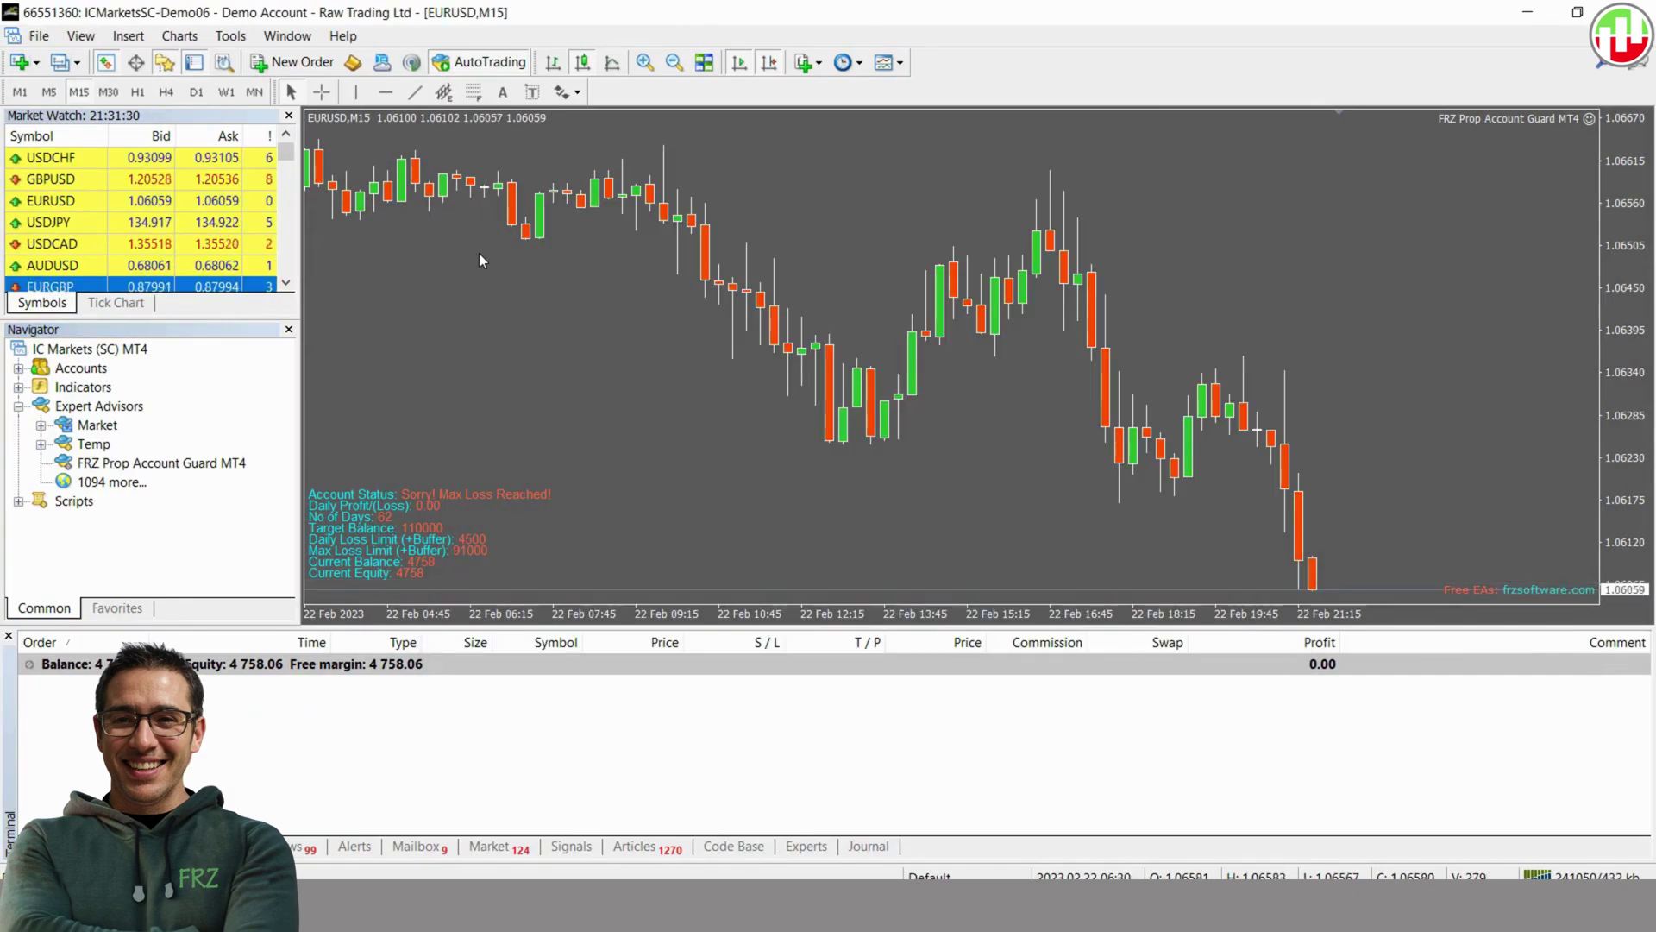